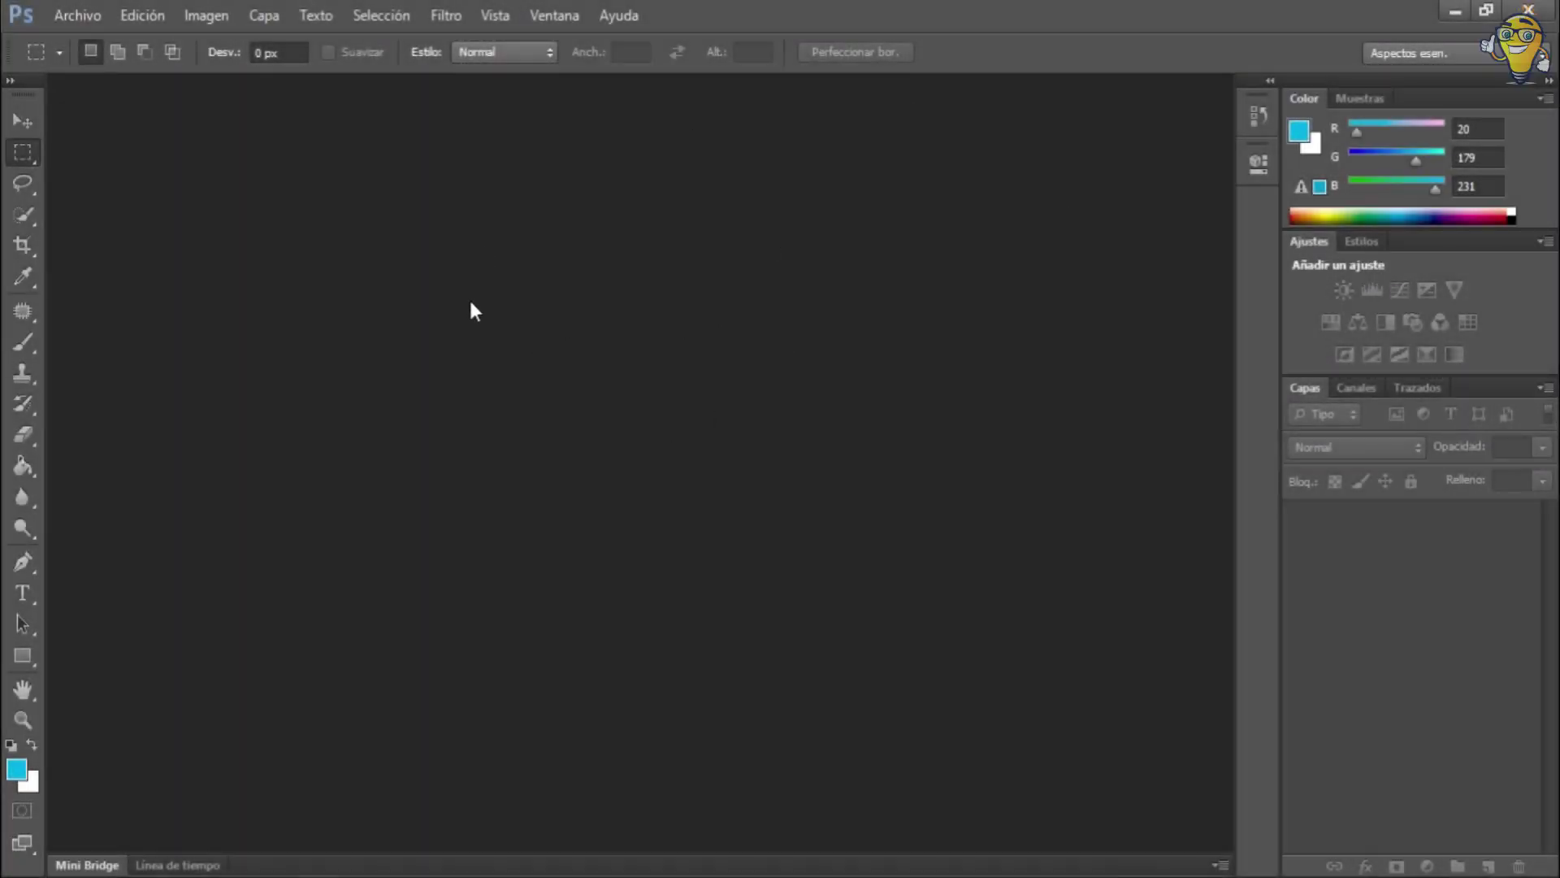
# Open Paisaje.jpg from the desktop, keeping its embedded sRGB colour profile
pyautogui.click(87, 12)
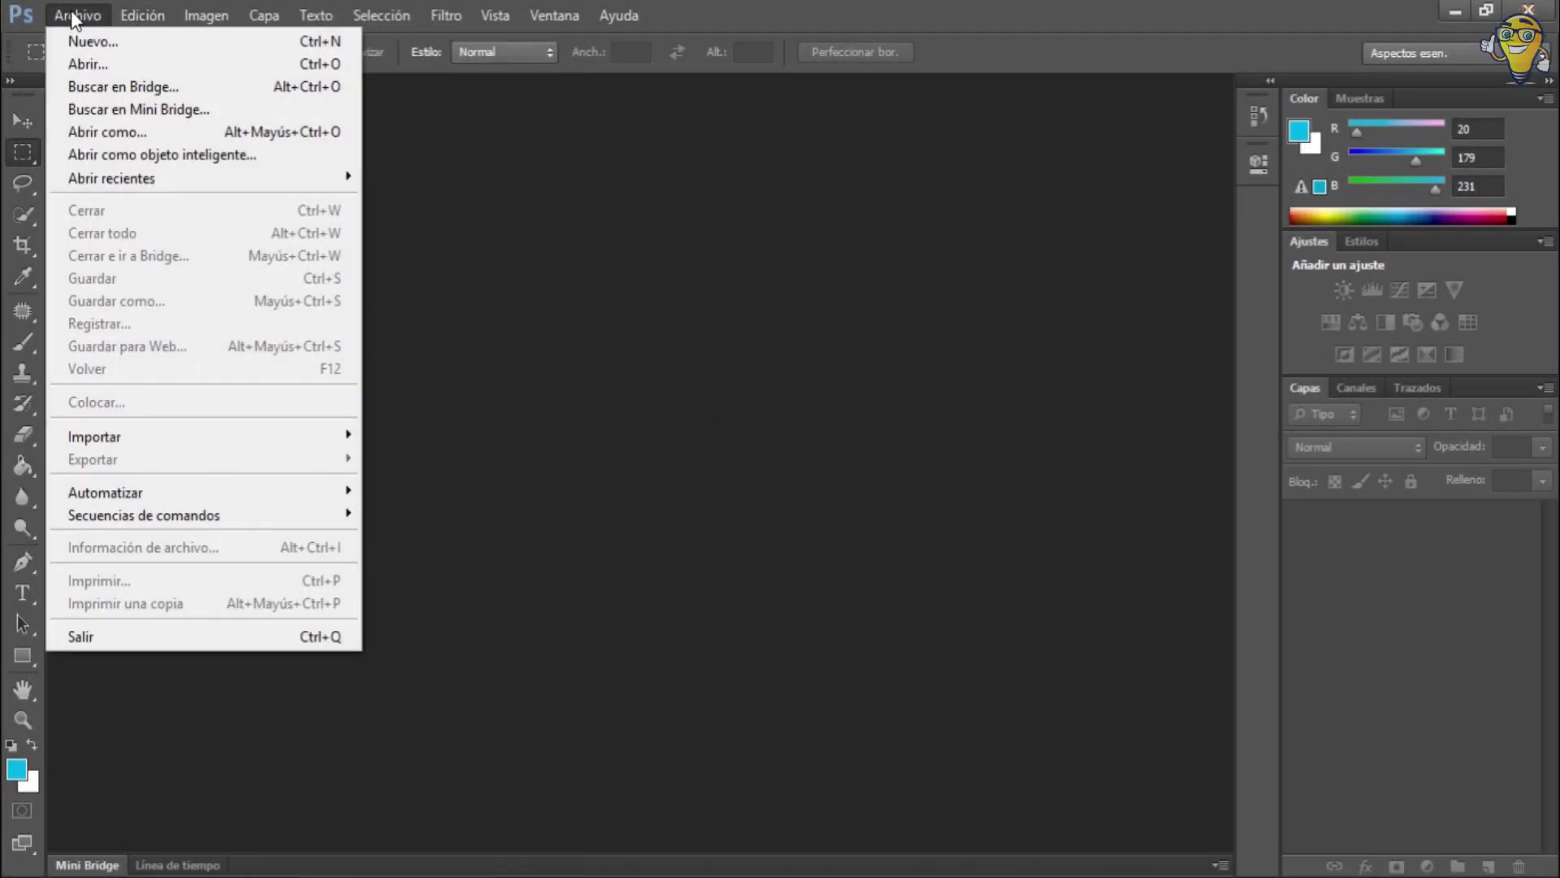
pyautogui.click(124, 63)
pyautogui.click(755, 325)
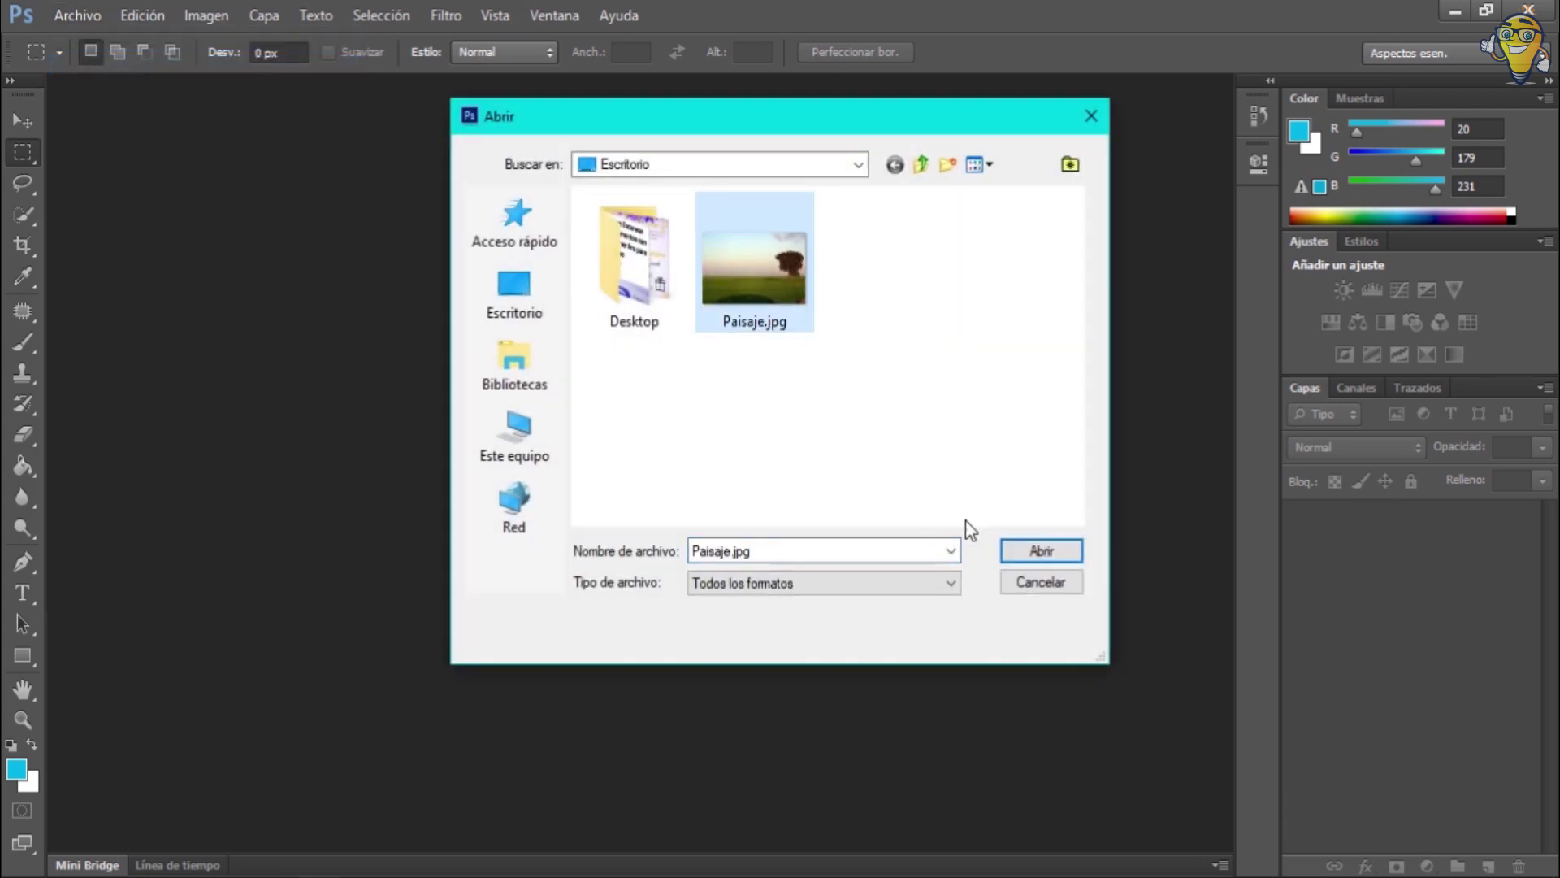
pyautogui.click(1012, 556)
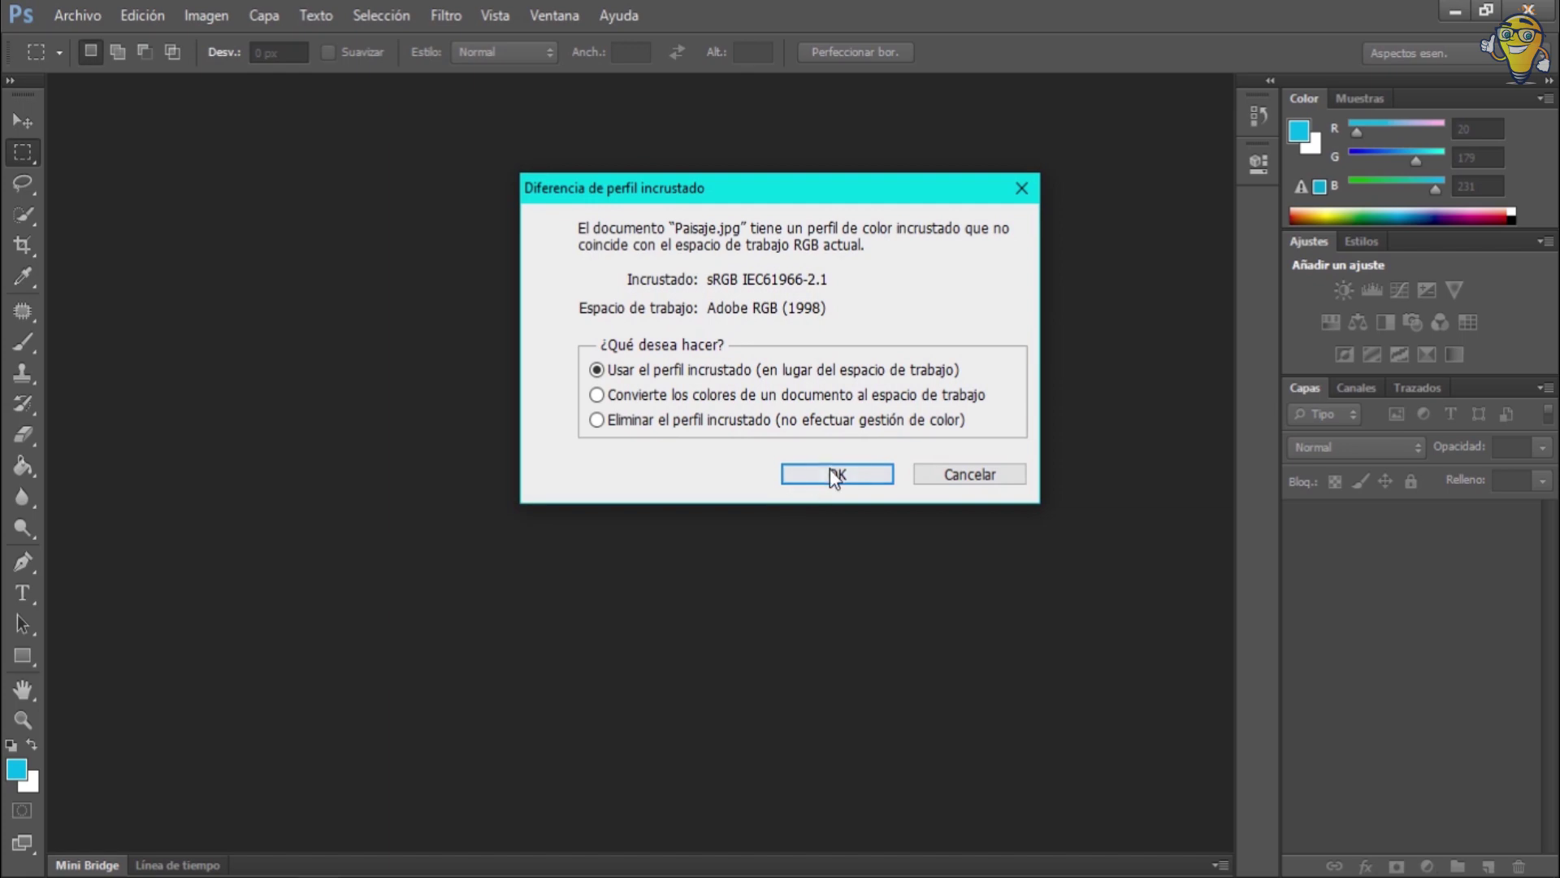
pyautogui.click(834, 475)
# Zoom and pan the view so the whole landscape photo fits on screen
pyautogui.scroll(2, 675, 414)
pyautogui.scroll(2, 675, 414)
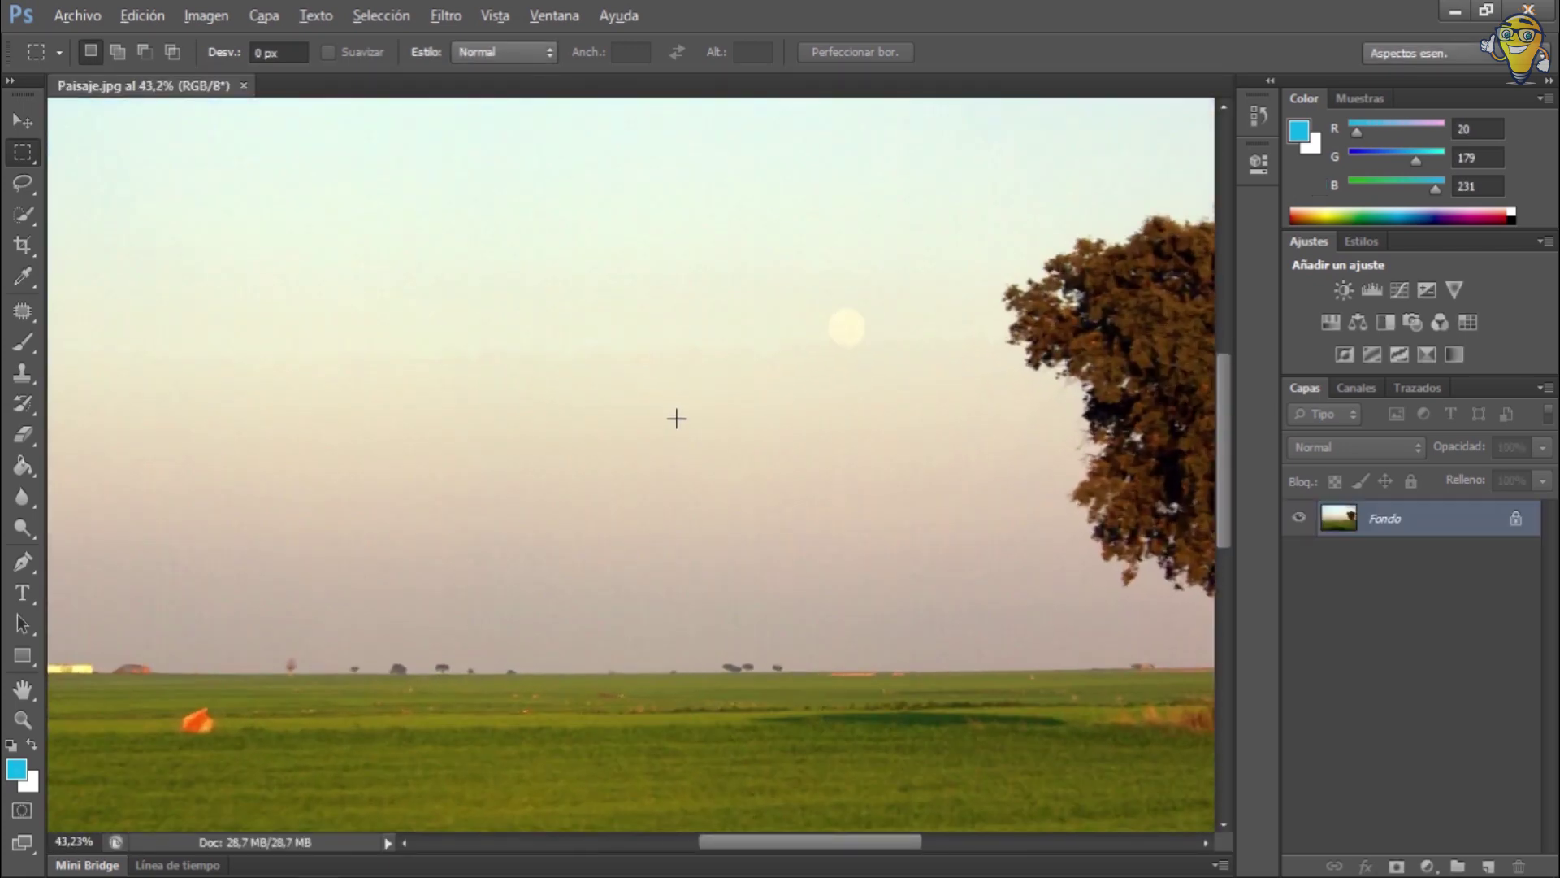
pyautogui.scroll(3, 676, 415)
pyautogui.moveTo(801, 542); pyautogui.dragTo(889, 304)
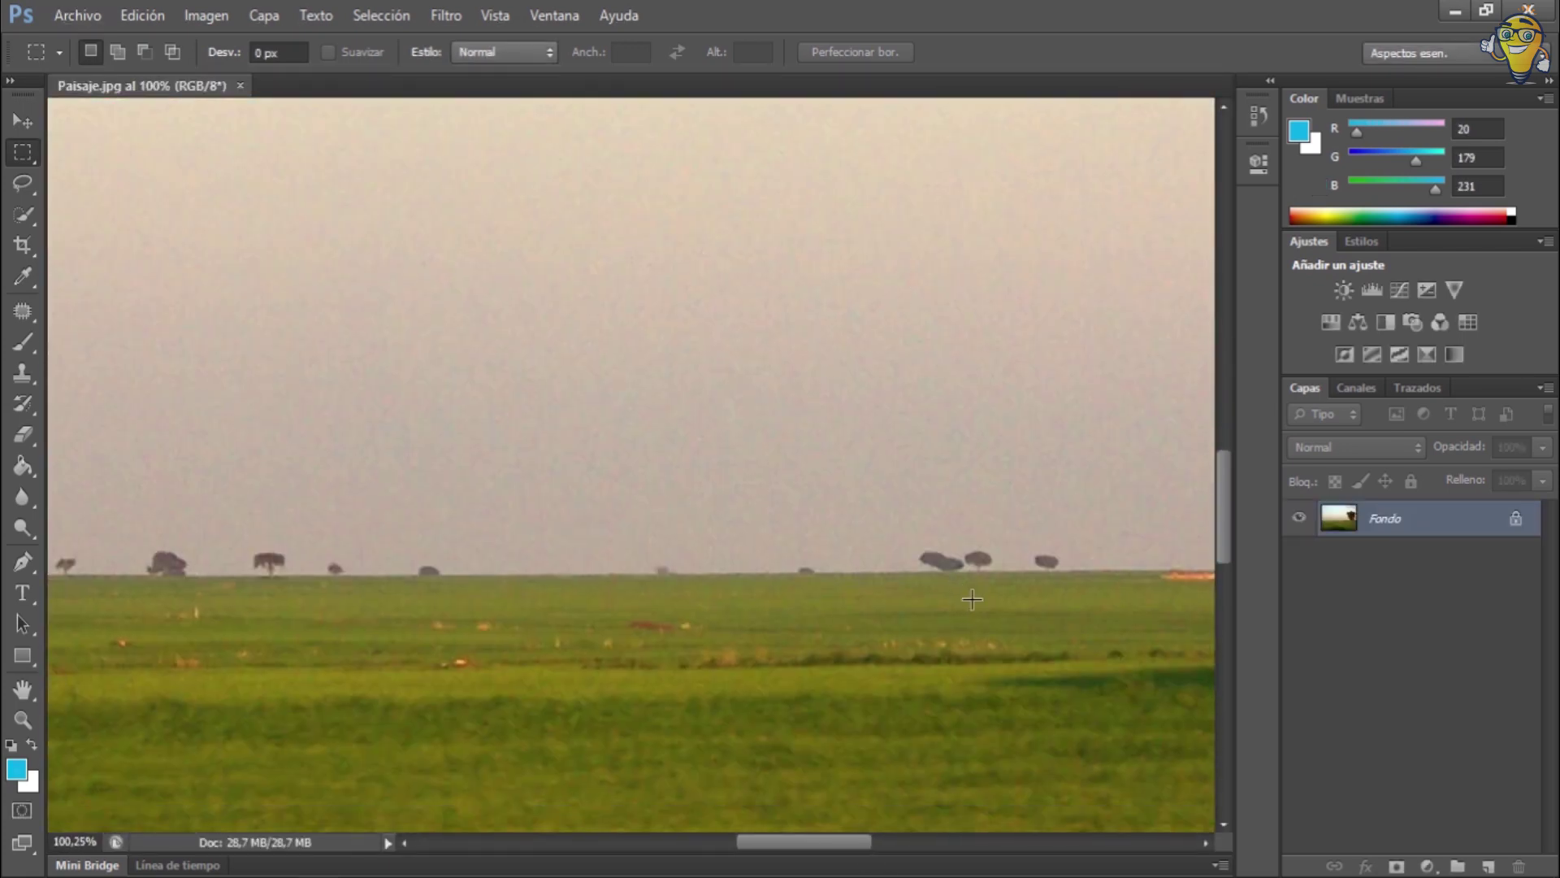
pyautogui.scroll(-2, 972, 600)
pyautogui.scroll(-2, 965, 577)
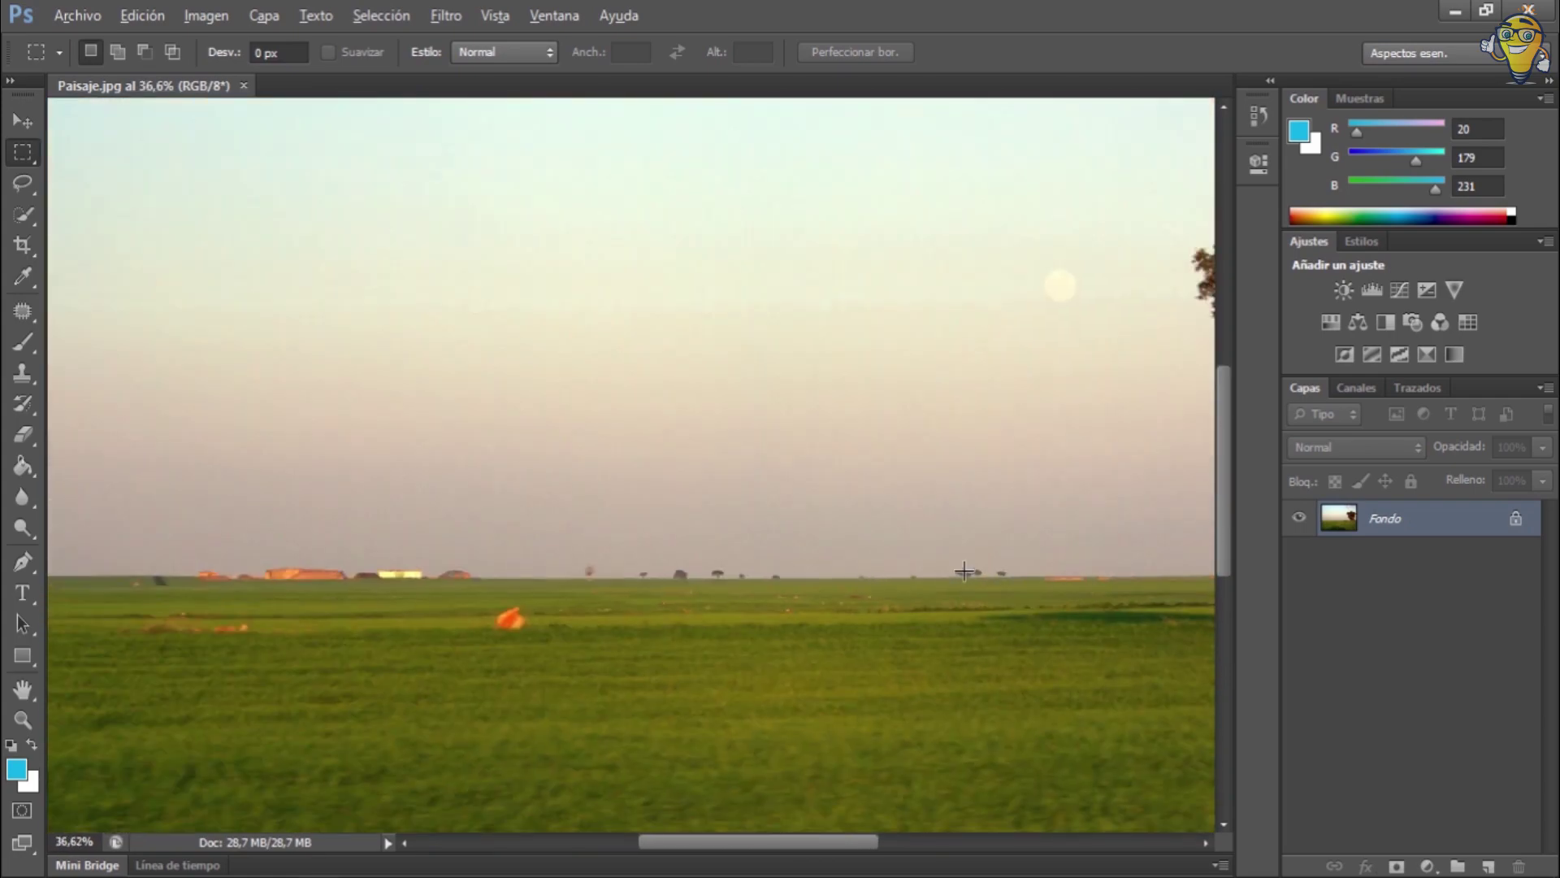
pyautogui.scroll(-2, 964, 571)
pyautogui.scroll(1, 547, 517)
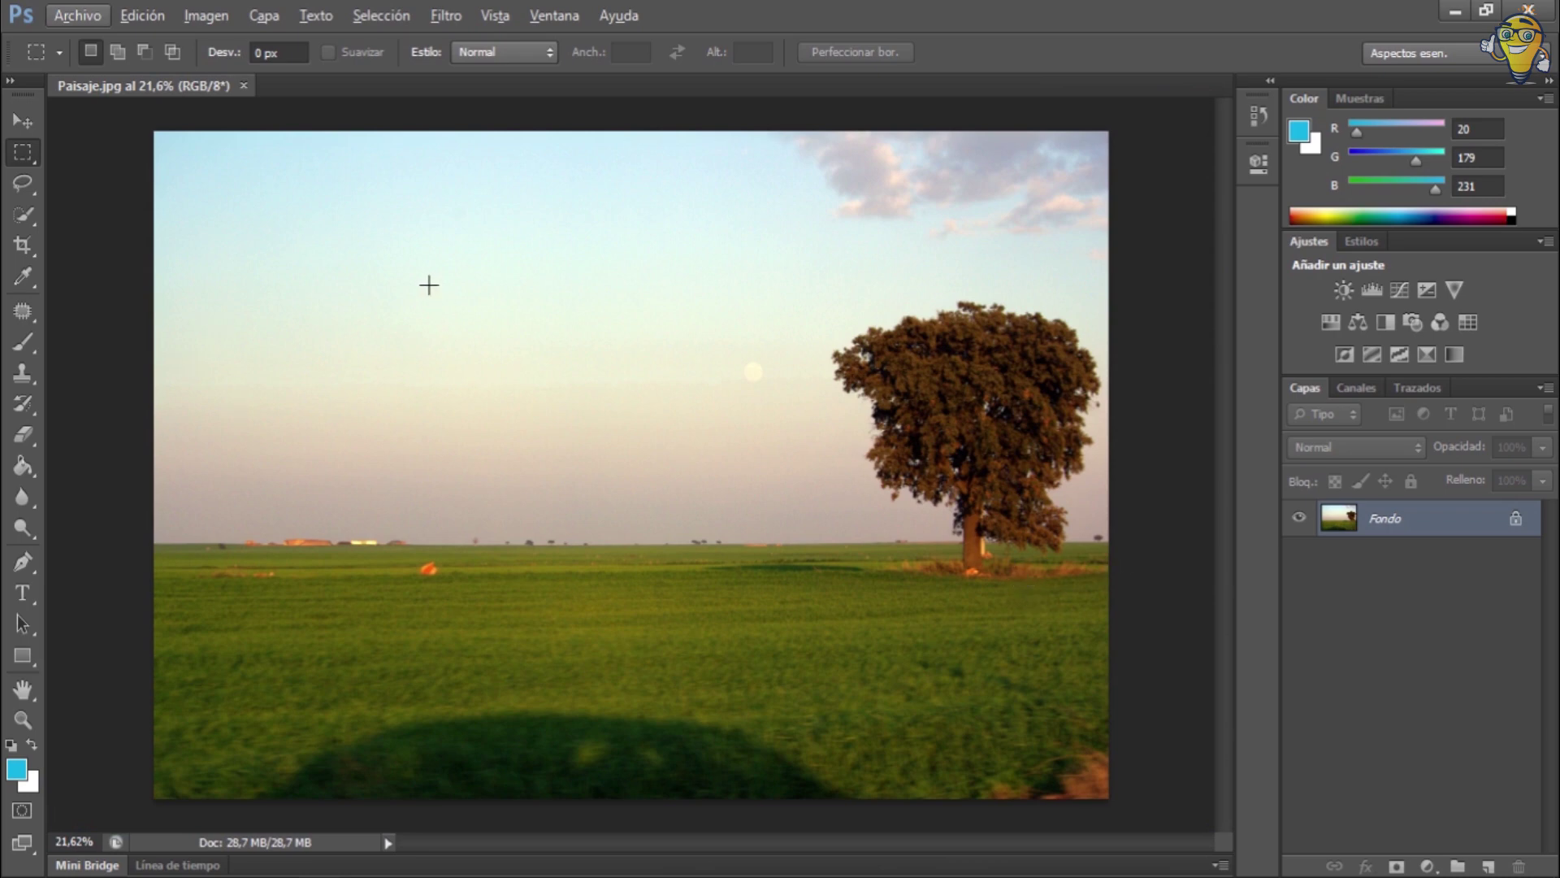
# Add a new layer named Borde above Fondo, then reselect the Fondo layer
pyautogui.click(1490, 866)
pyautogui.write('Borde')
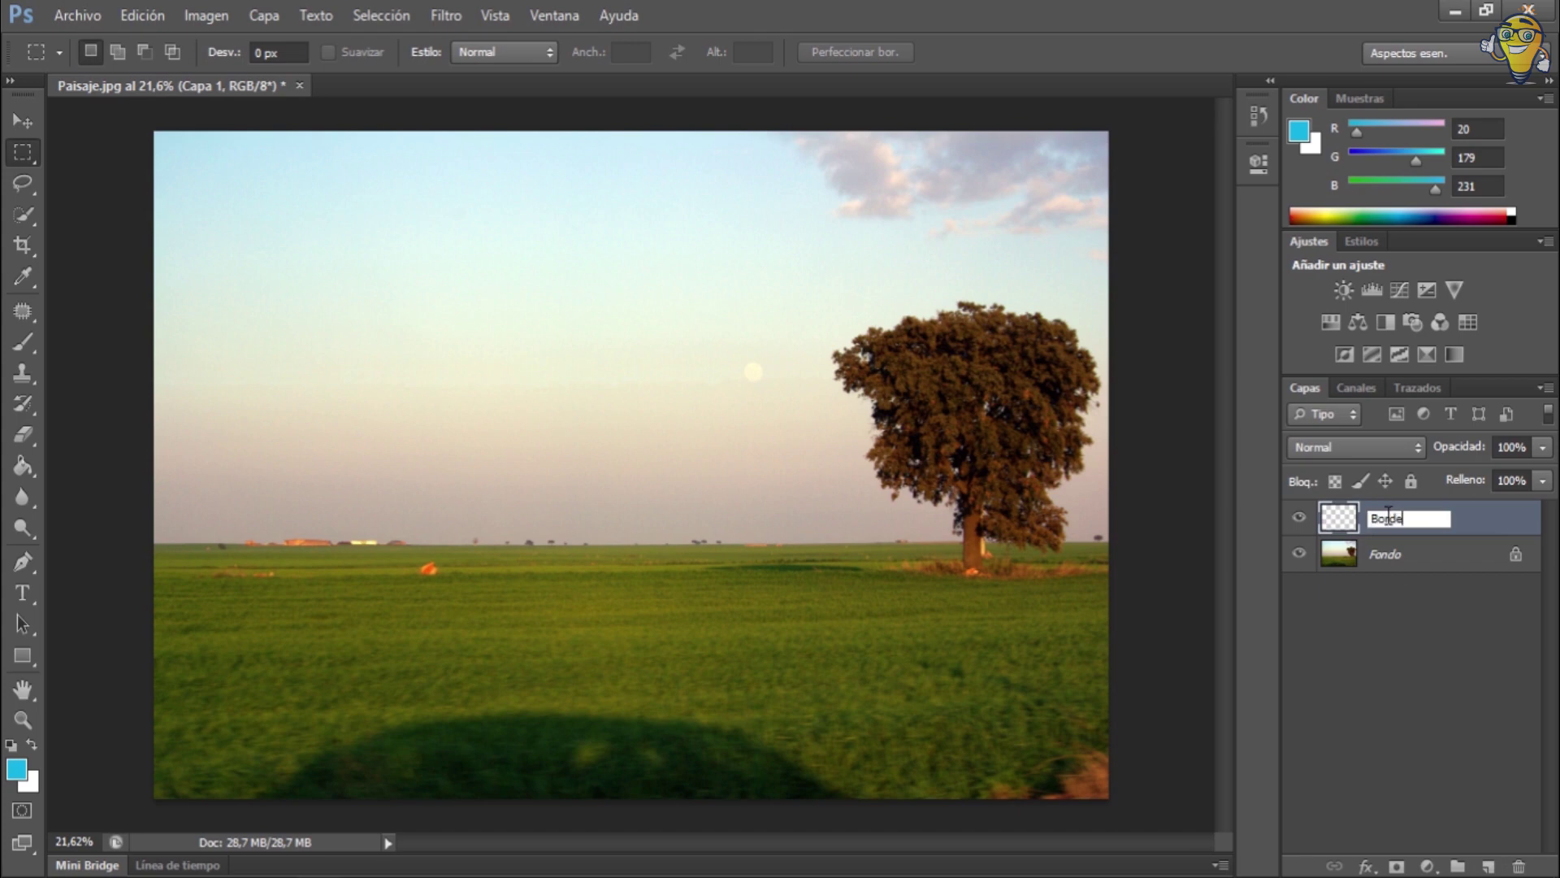
pyautogui.click(1408, 683)
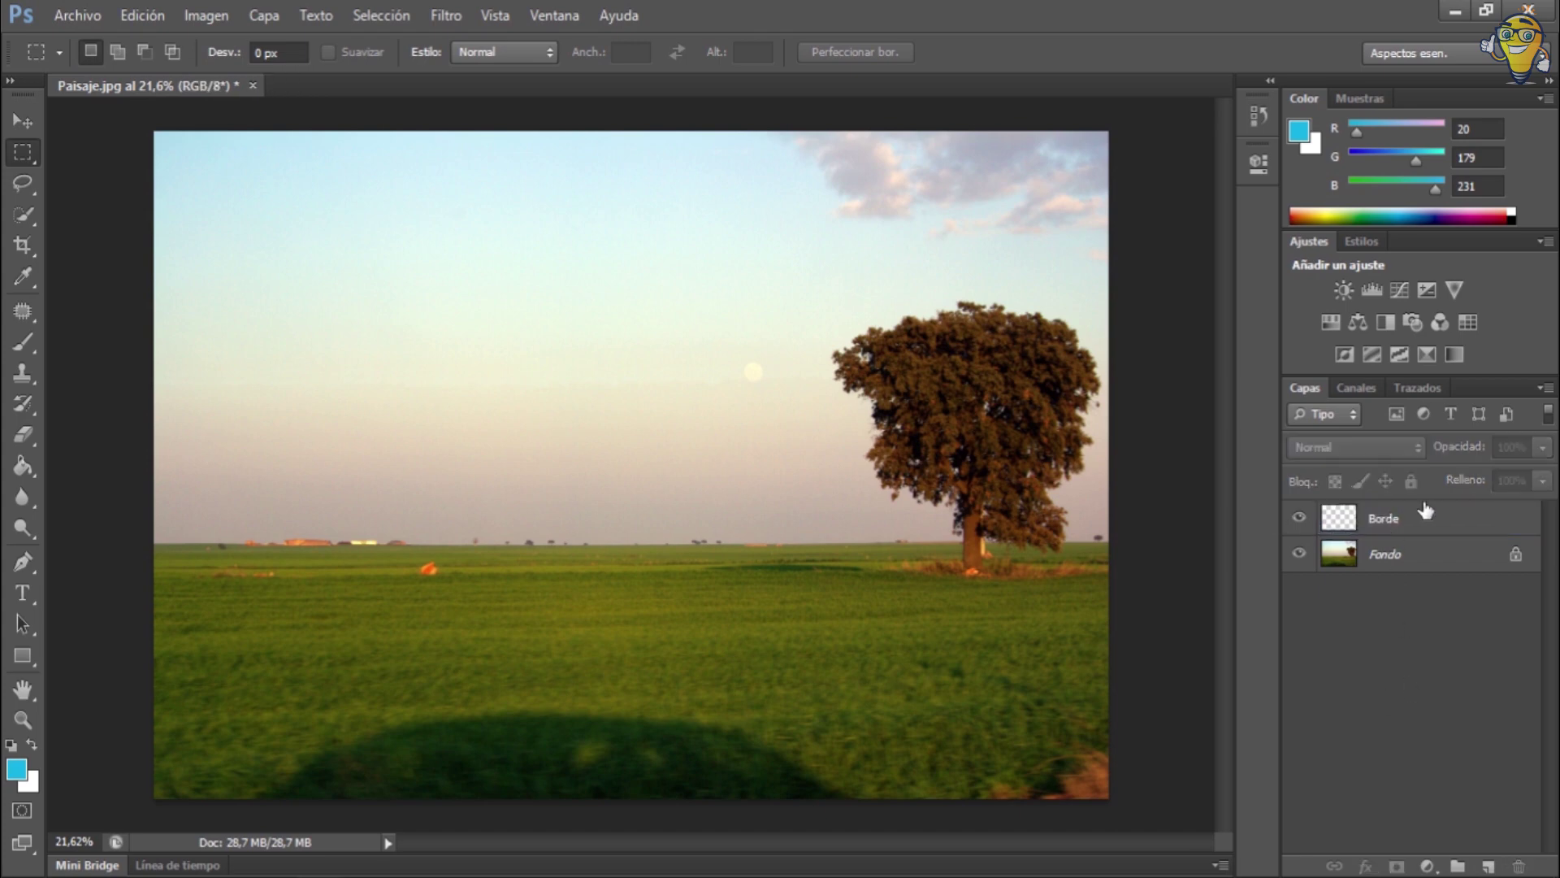
pyautogui.click(1473, 553)
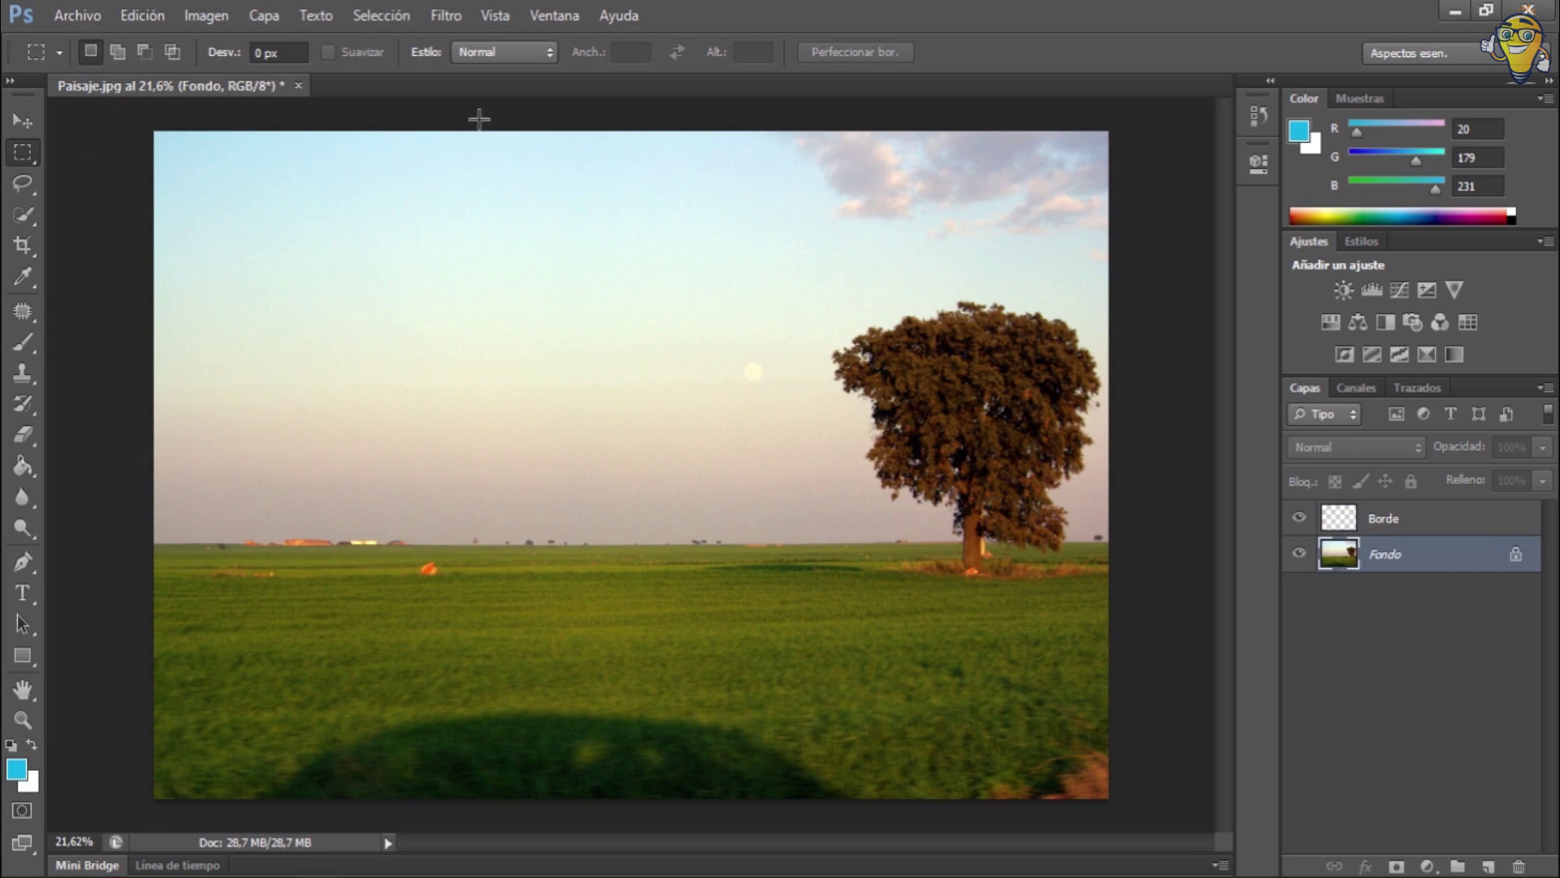
pyautogui.click(380, 14)
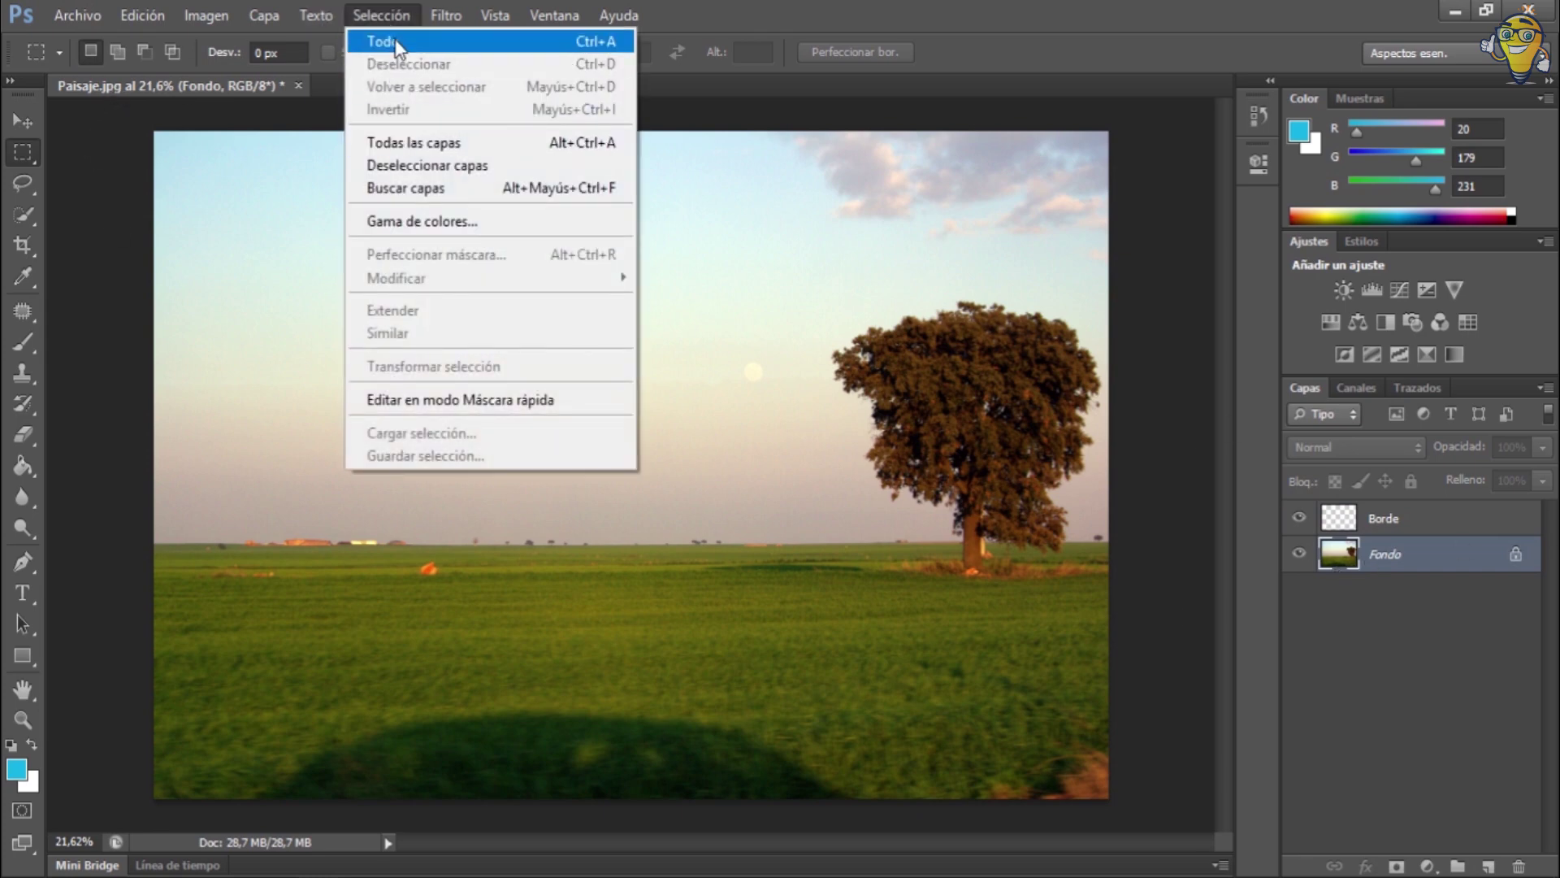
# Draw a rectangular marquee around the tree, discarding an initial select-all
pyautogui.click(393, 43)
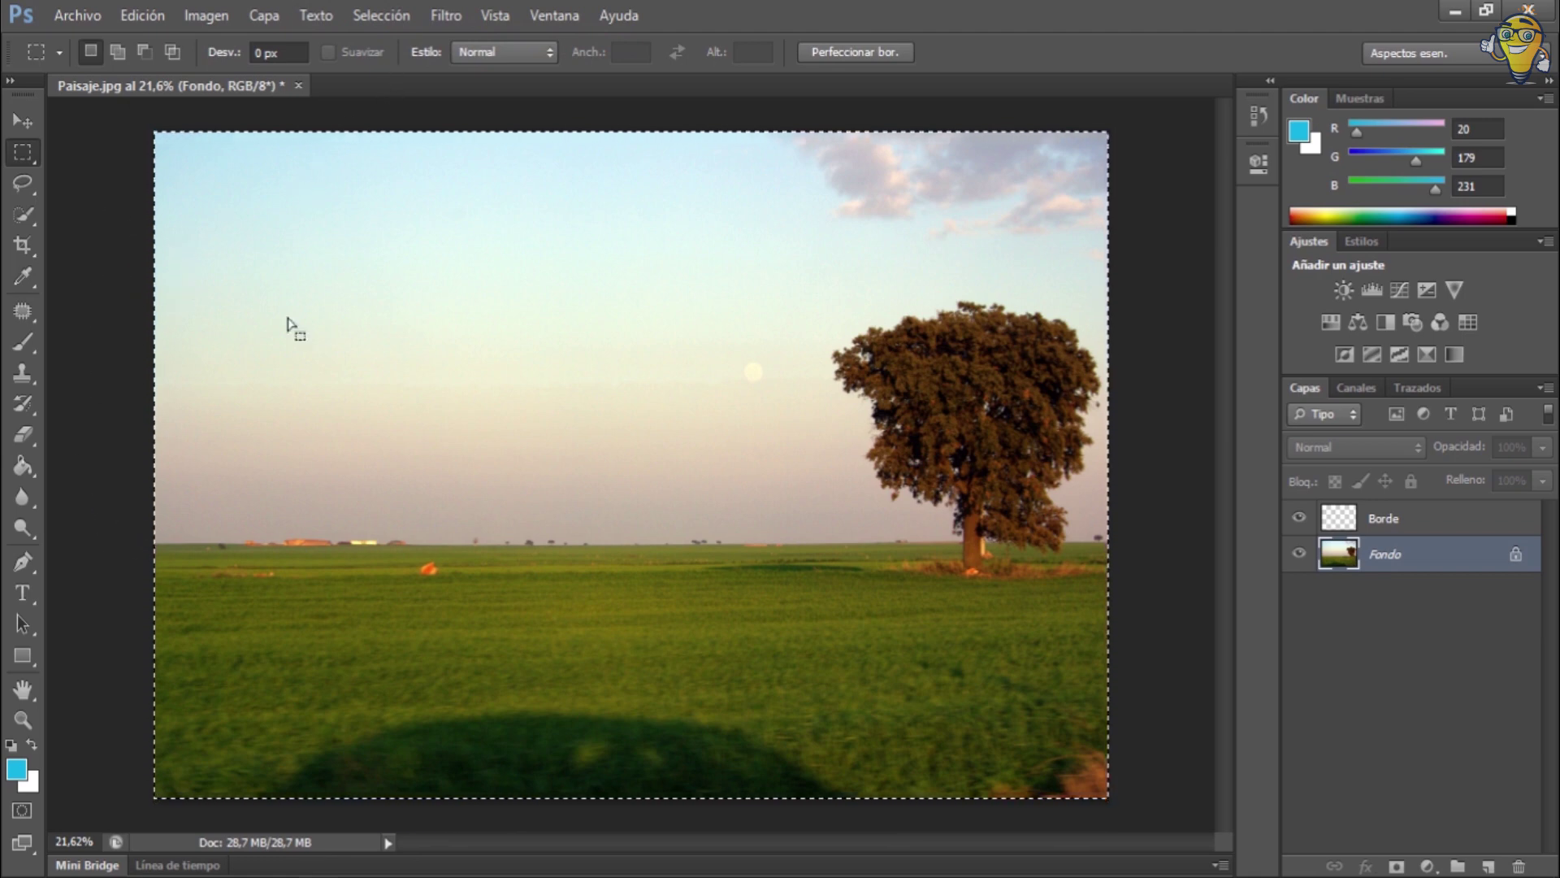
pyautogui.rightClick(333, 278)
pyautogui.click(378, 294)
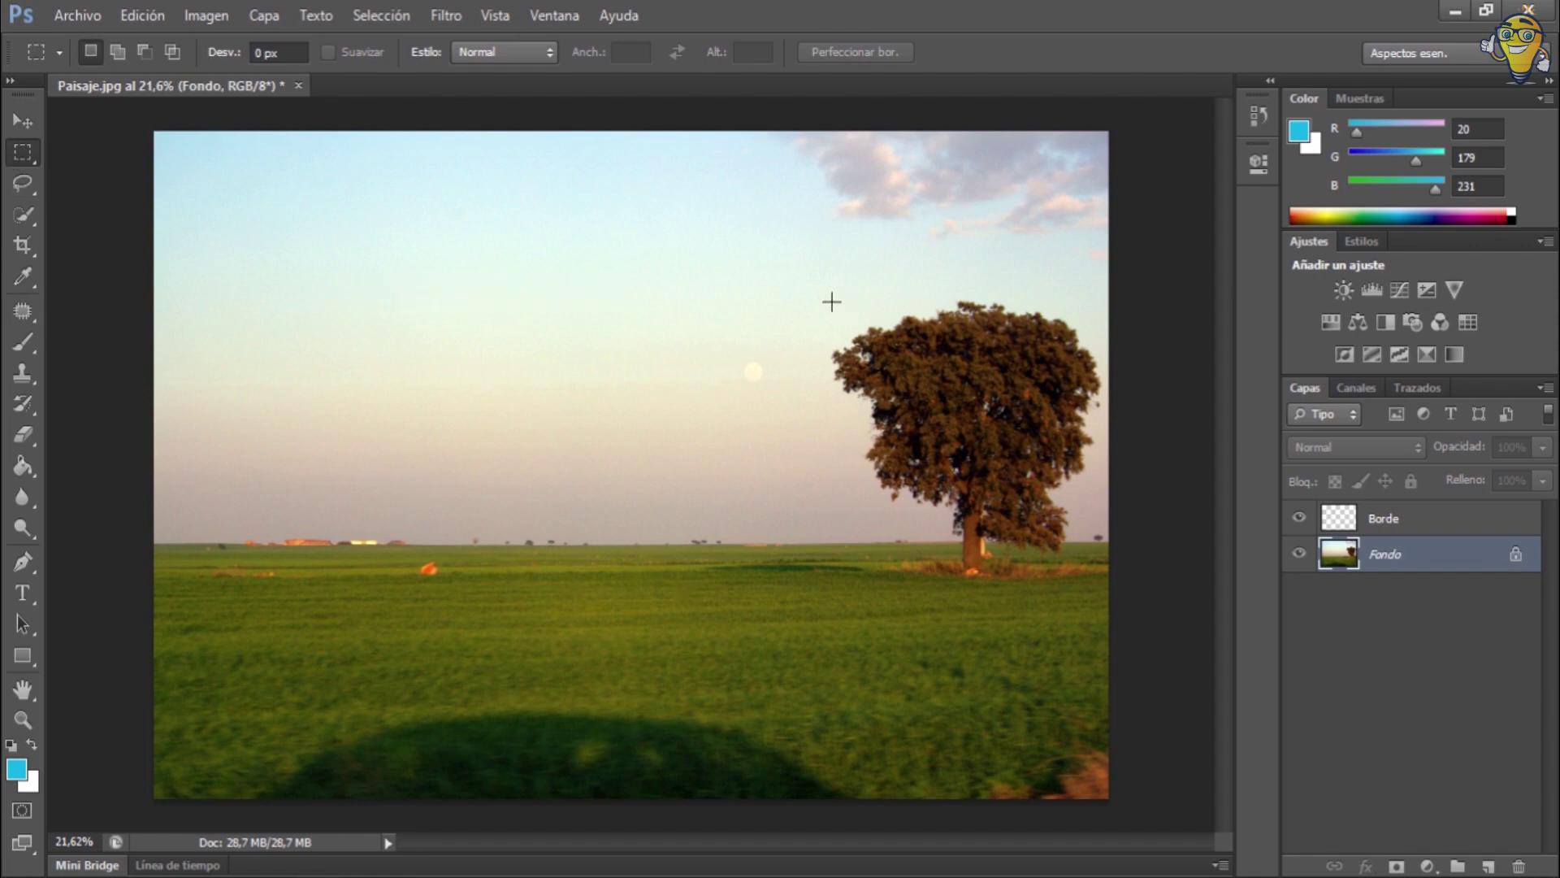
pyautogui.moveTo(828, 295); pyautogui.dragTo(1089, 556)
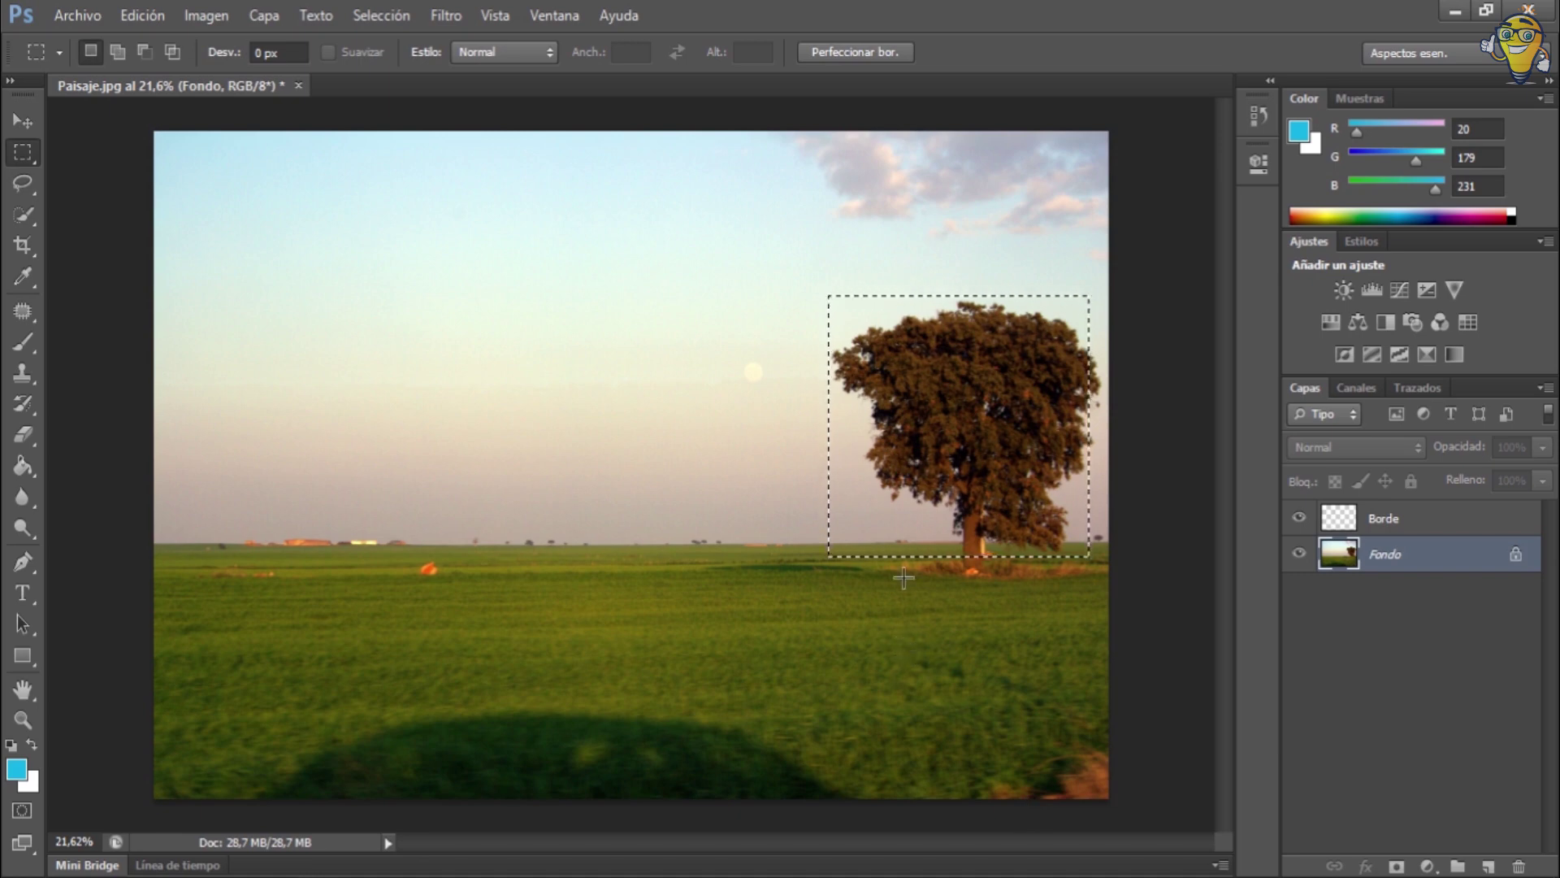
# Turn the selection into a 30-pixel border and make the Borde layer active
pyautogui.click(383, 17)
pyautogui.moveTo(487, 278)
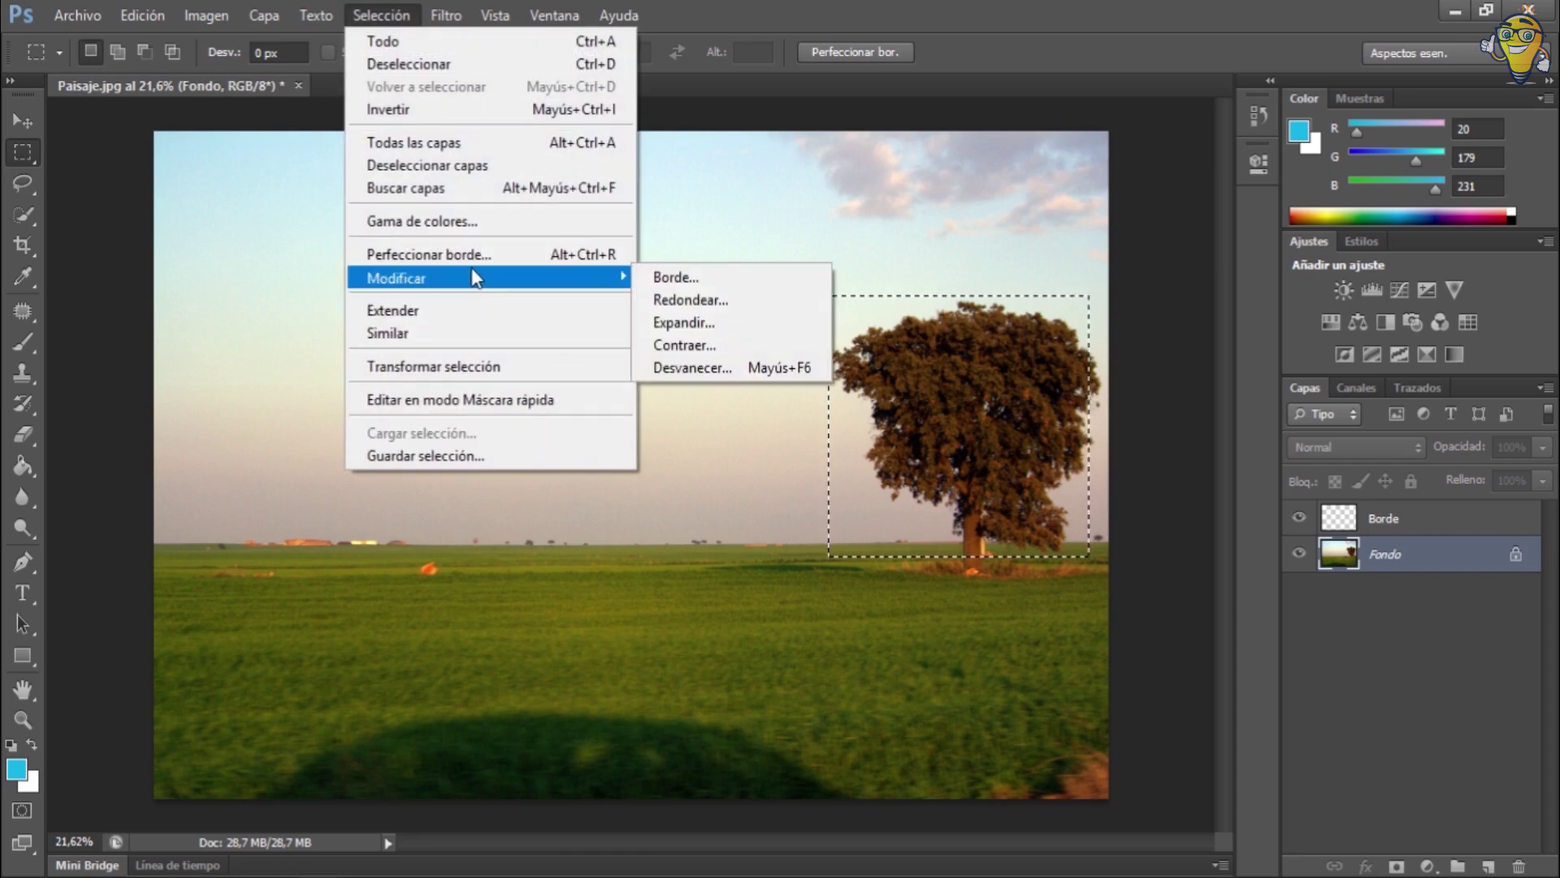
pyautogui.click(706, 276)
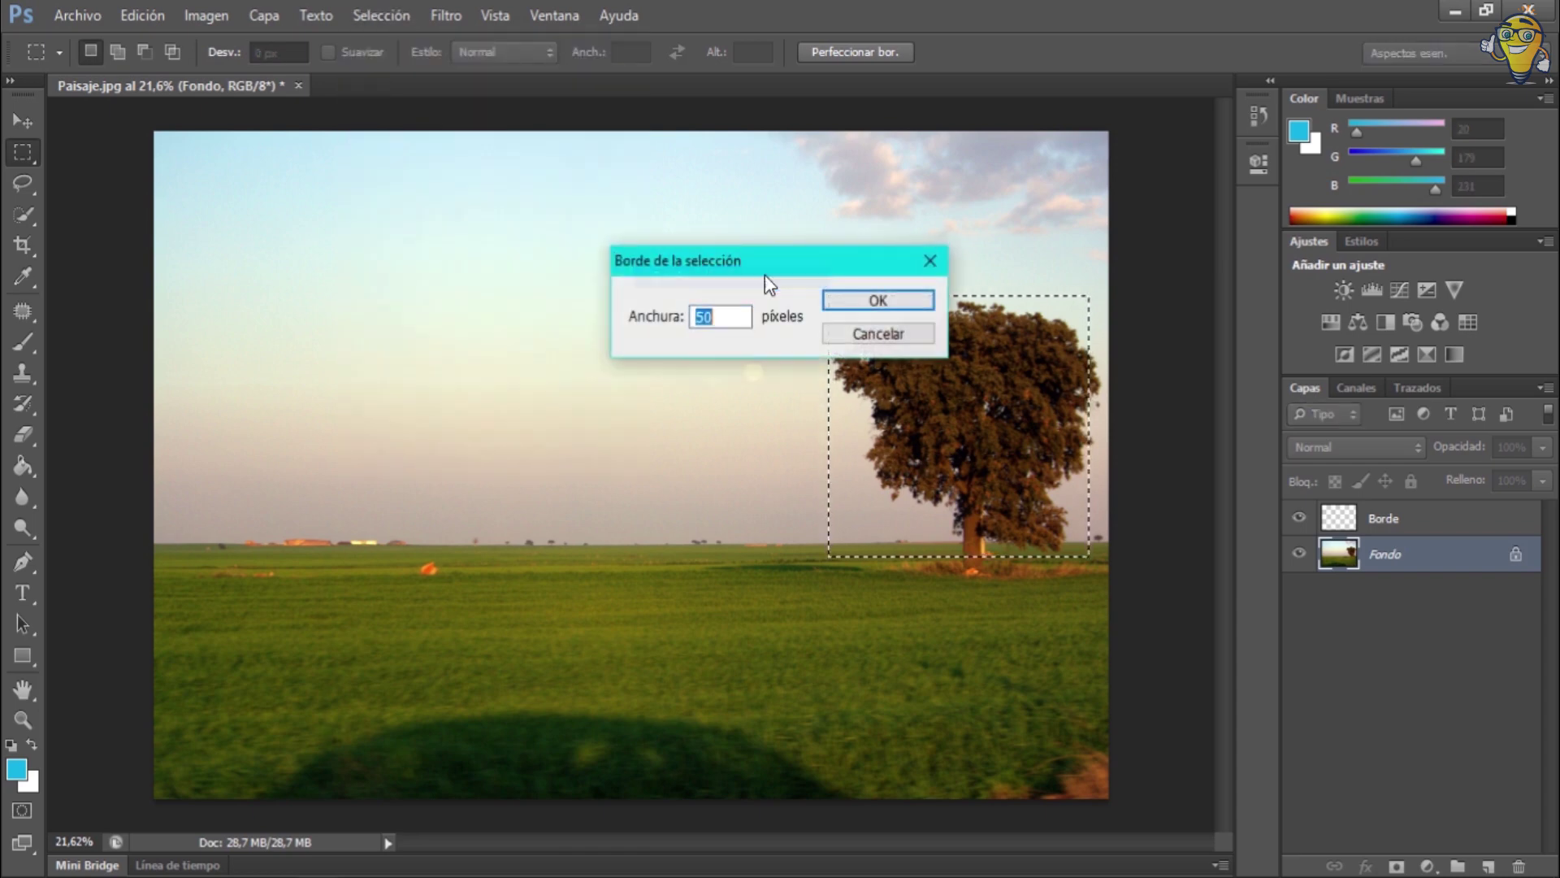
pyautogui.write('30')
pyautogui.click(846, 299)
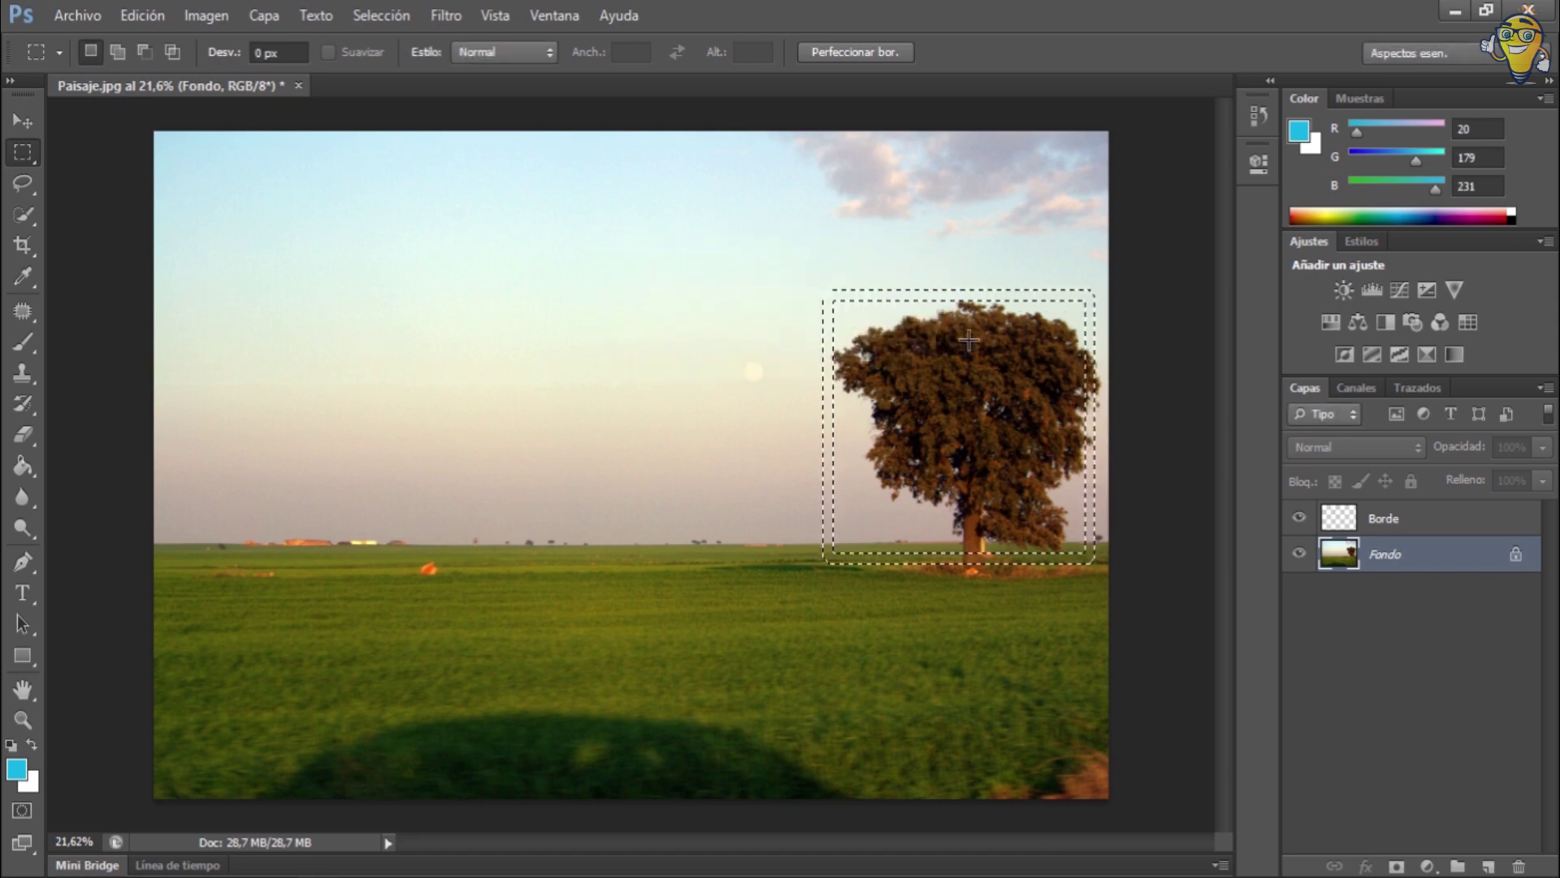
pyautogui.click(1391, 518)
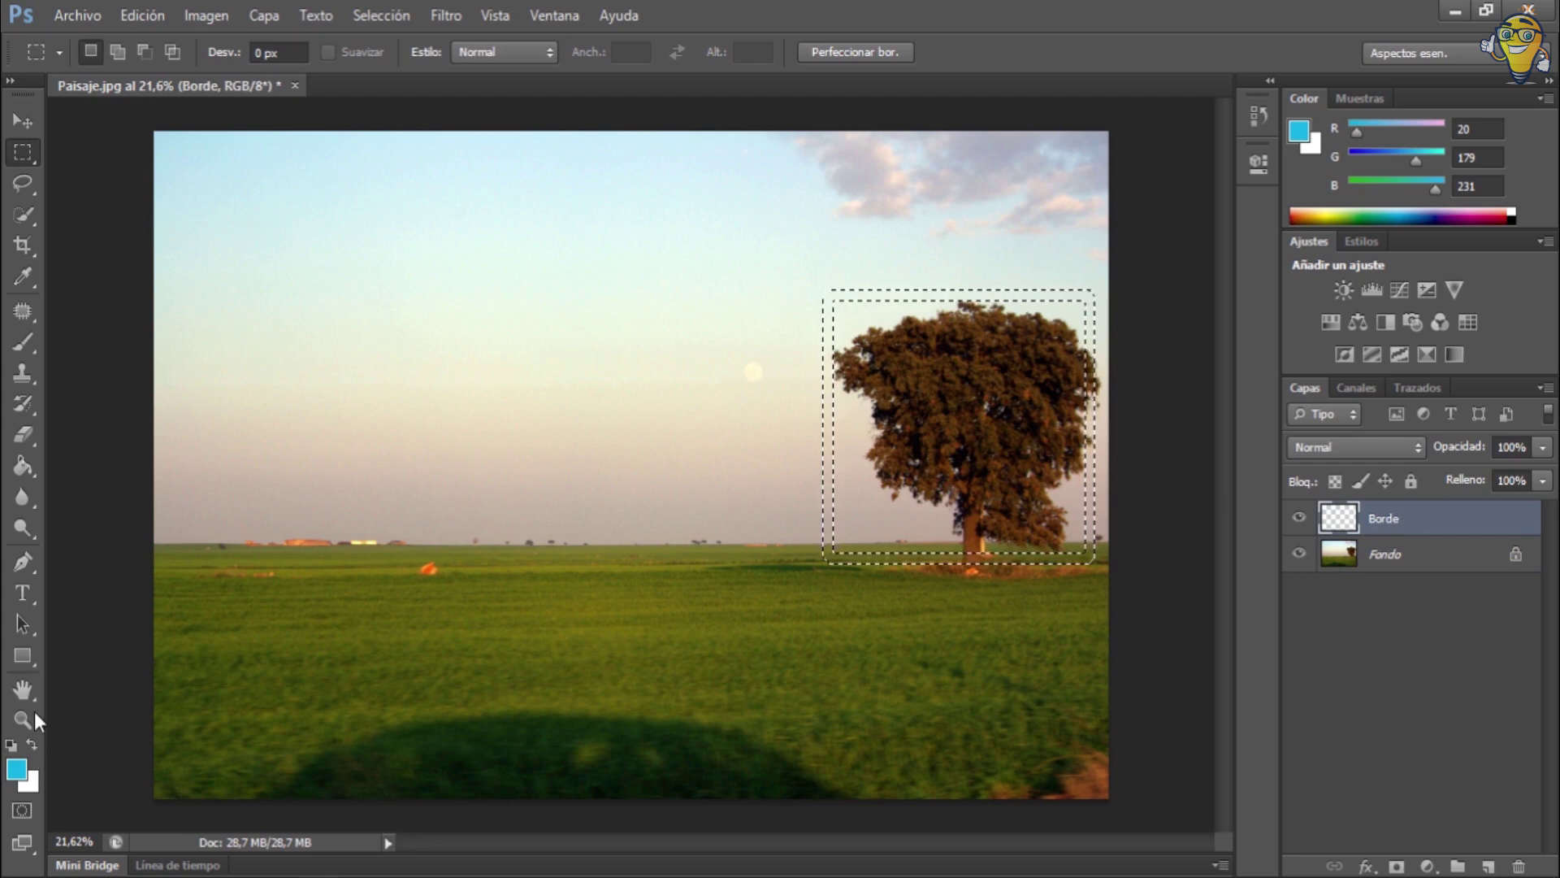
# Fill the border selection with cyan using the Paint Bucket, then deselect
pyautogui.click(25, 465)
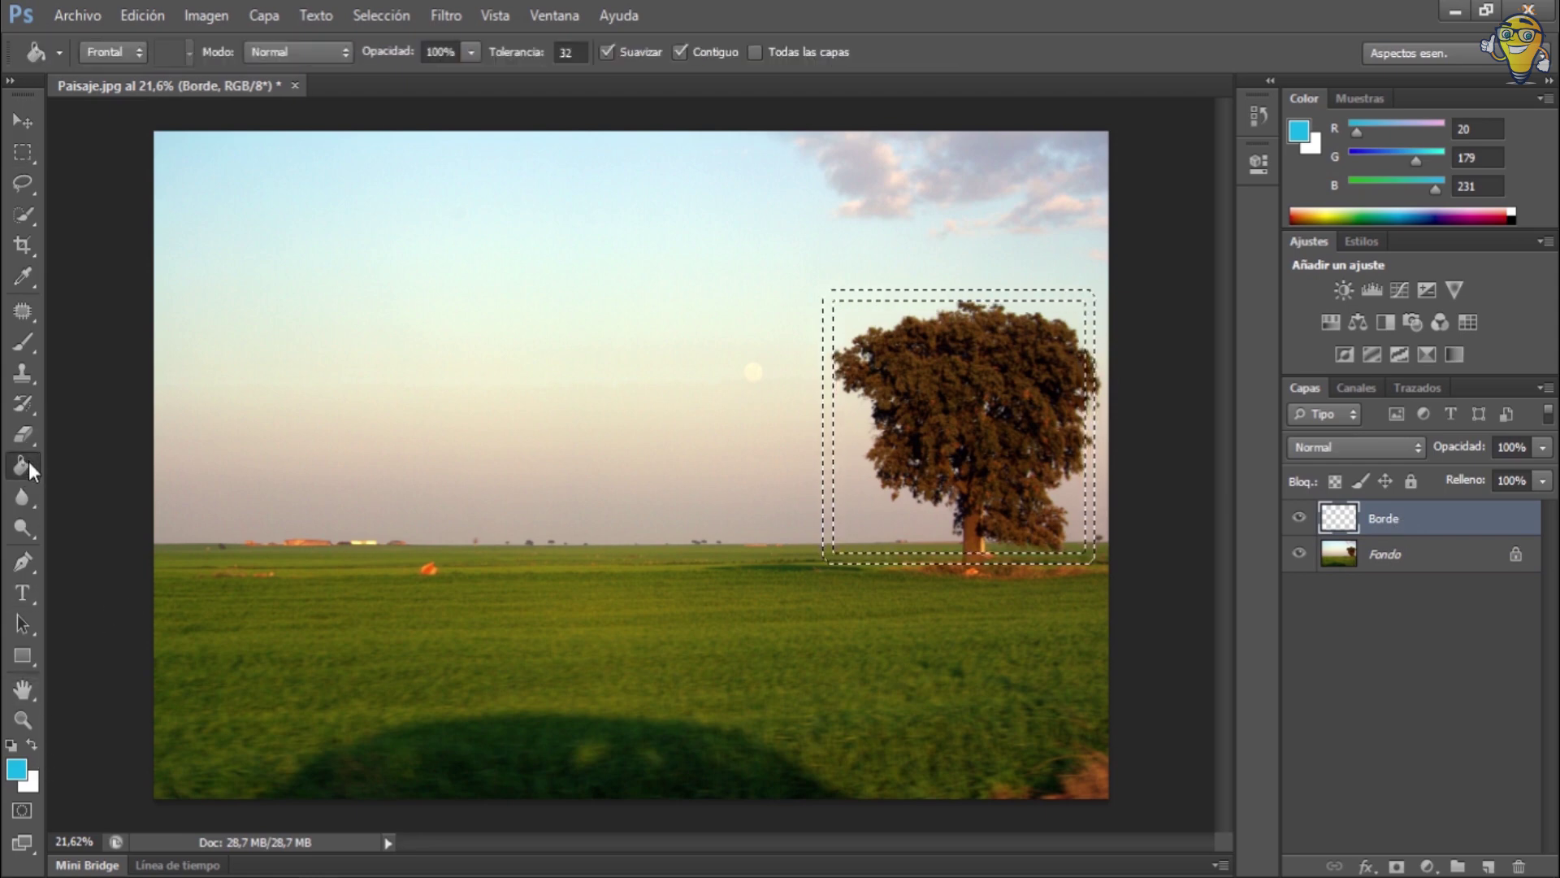
pyautogui.click(827, 374)
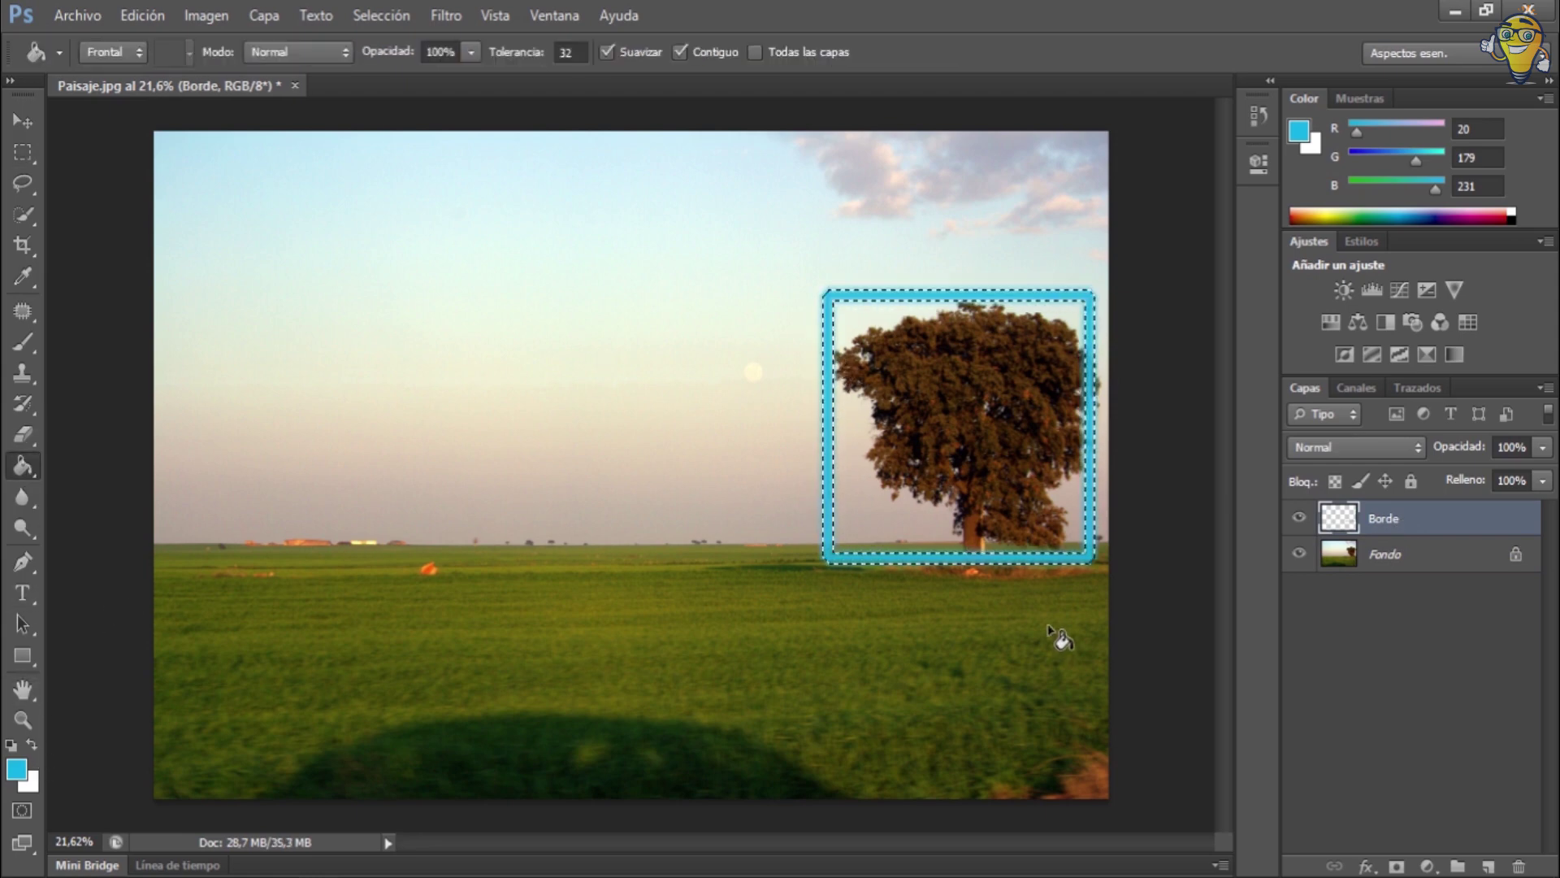
pyautogui.click(23, 153)
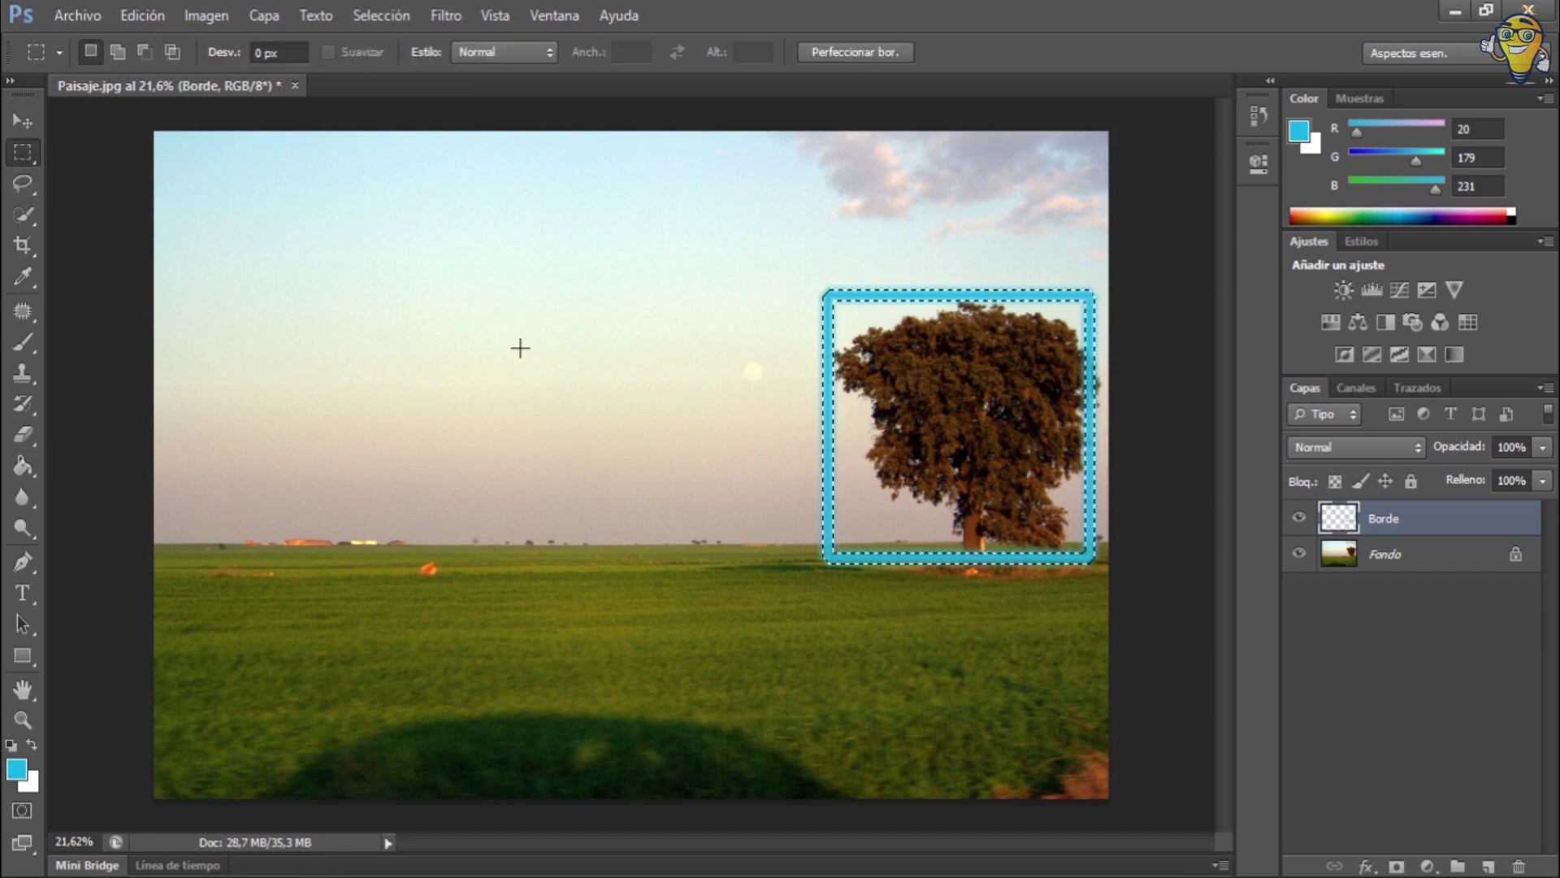
pyautogui.rightClick(519, 344)
pyautogui.click(569, 363)
# Load the Borde layer's cyan outline as a selection and delete it
pyautogui.scroll(3, 1060, 355)
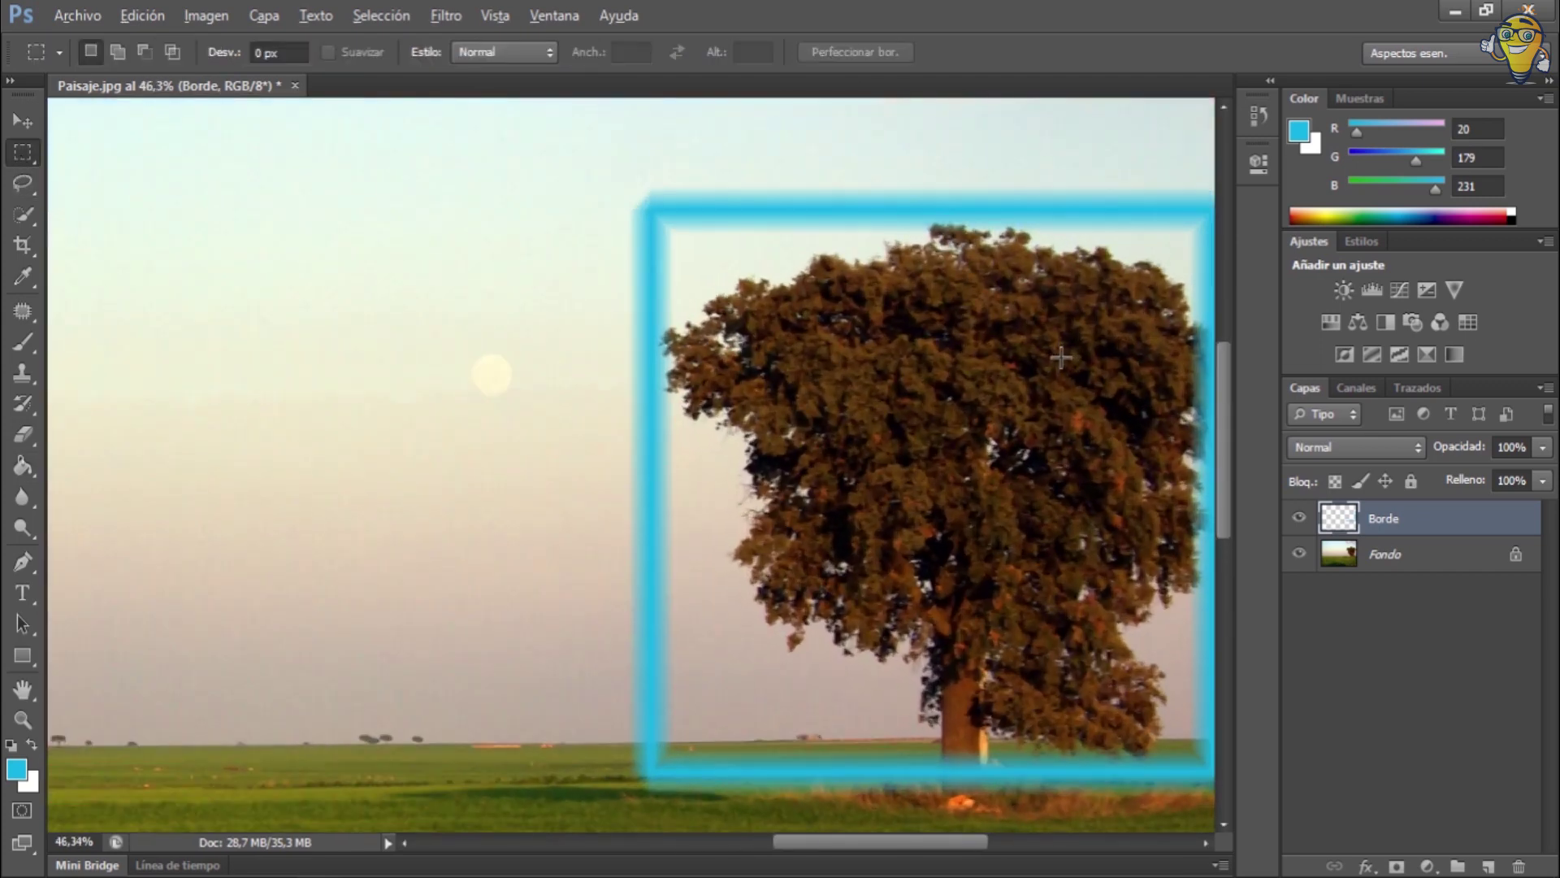
pyautogui.scroll(-3, 1034, 390)
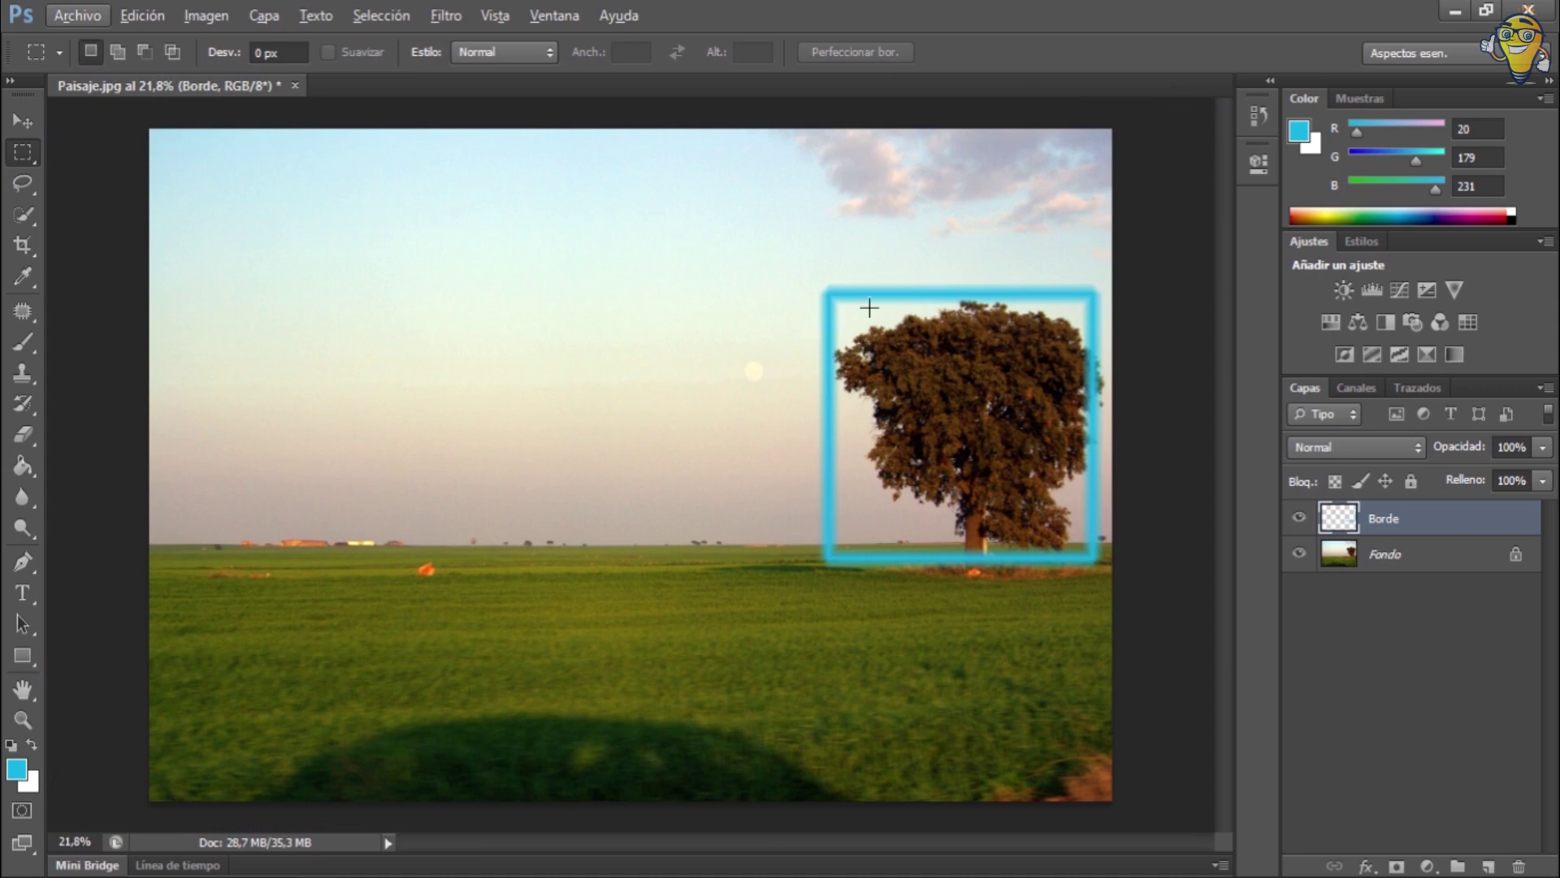
pyautogui.scroll(-1, 887, 425)
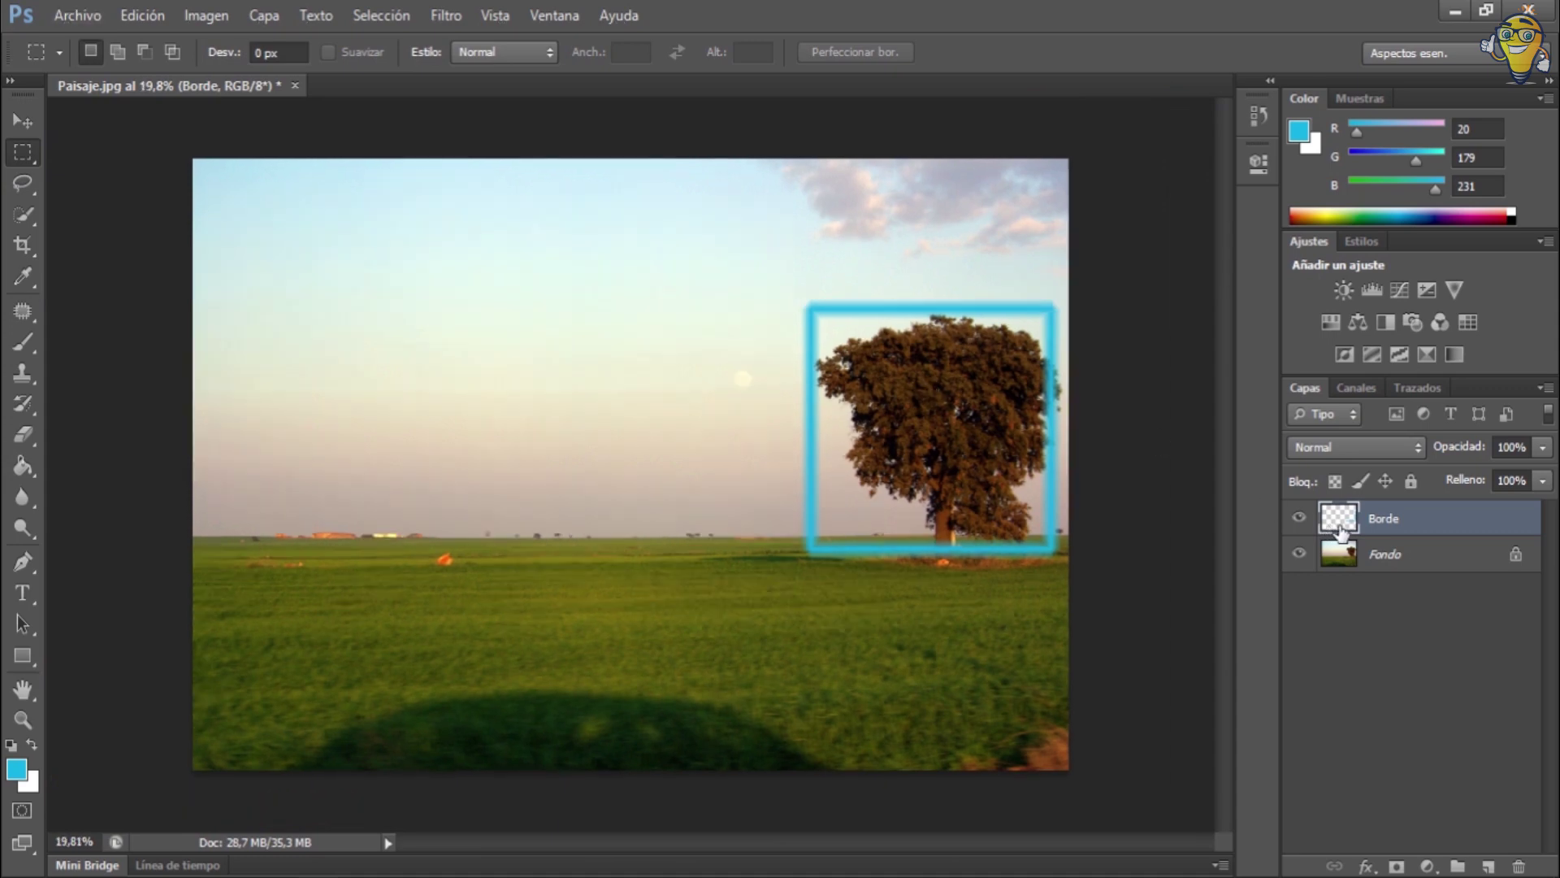
pyautogui.keyDown('ctrl'); pyautogui.click(1339, 518); pyautogui.keyUp('ctrl')
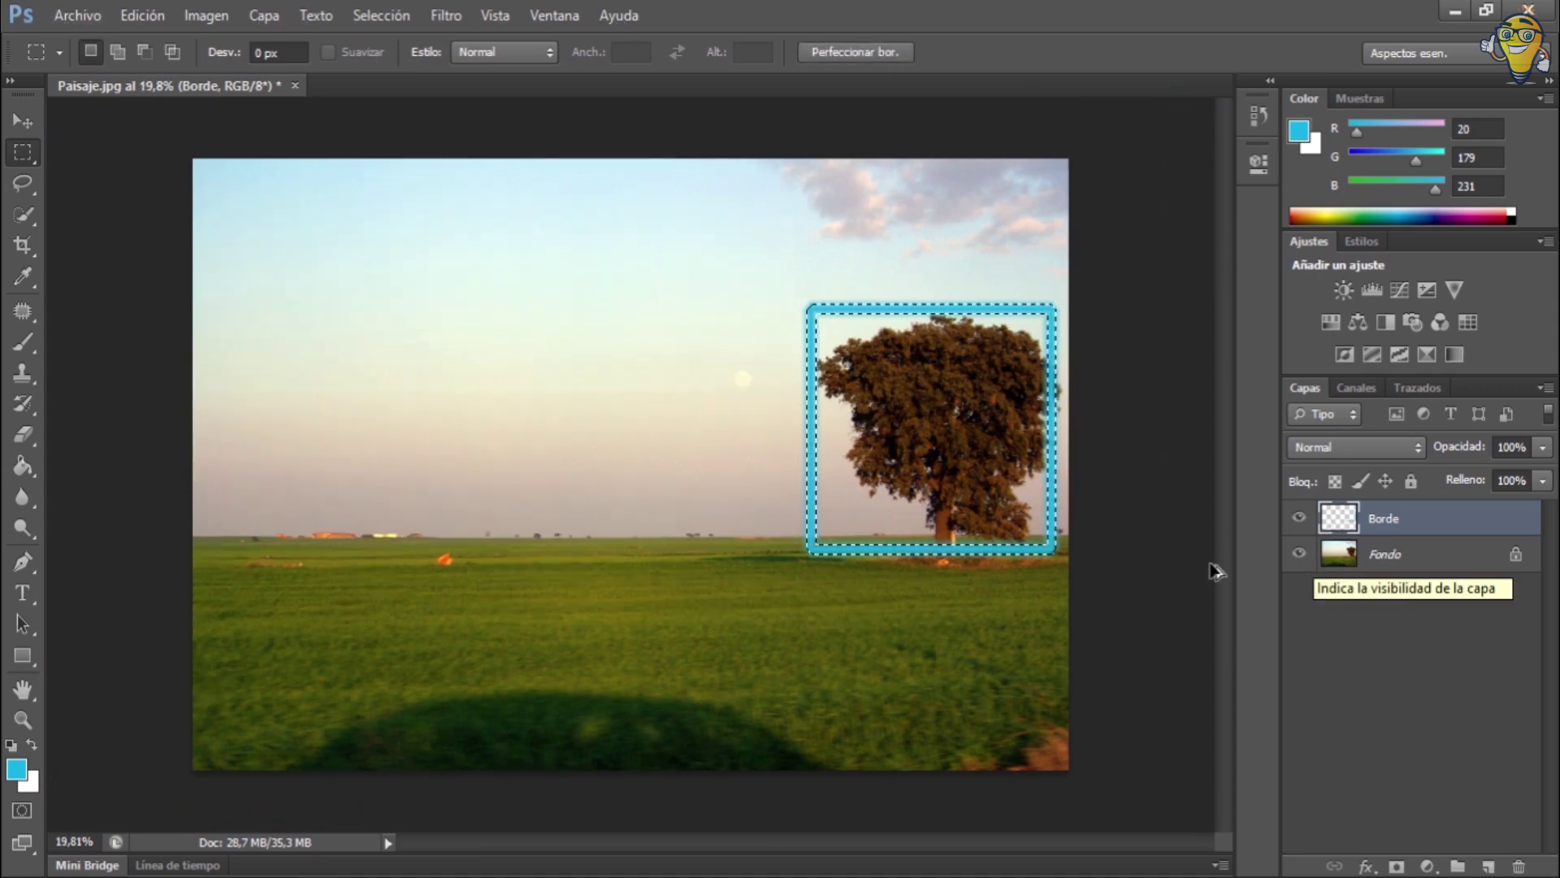
pyautogui.press('Delete')
pyautogui.click(1382, 554)
# Select the entire image and convert it into a 50 px border band
pyautogui.press('w')
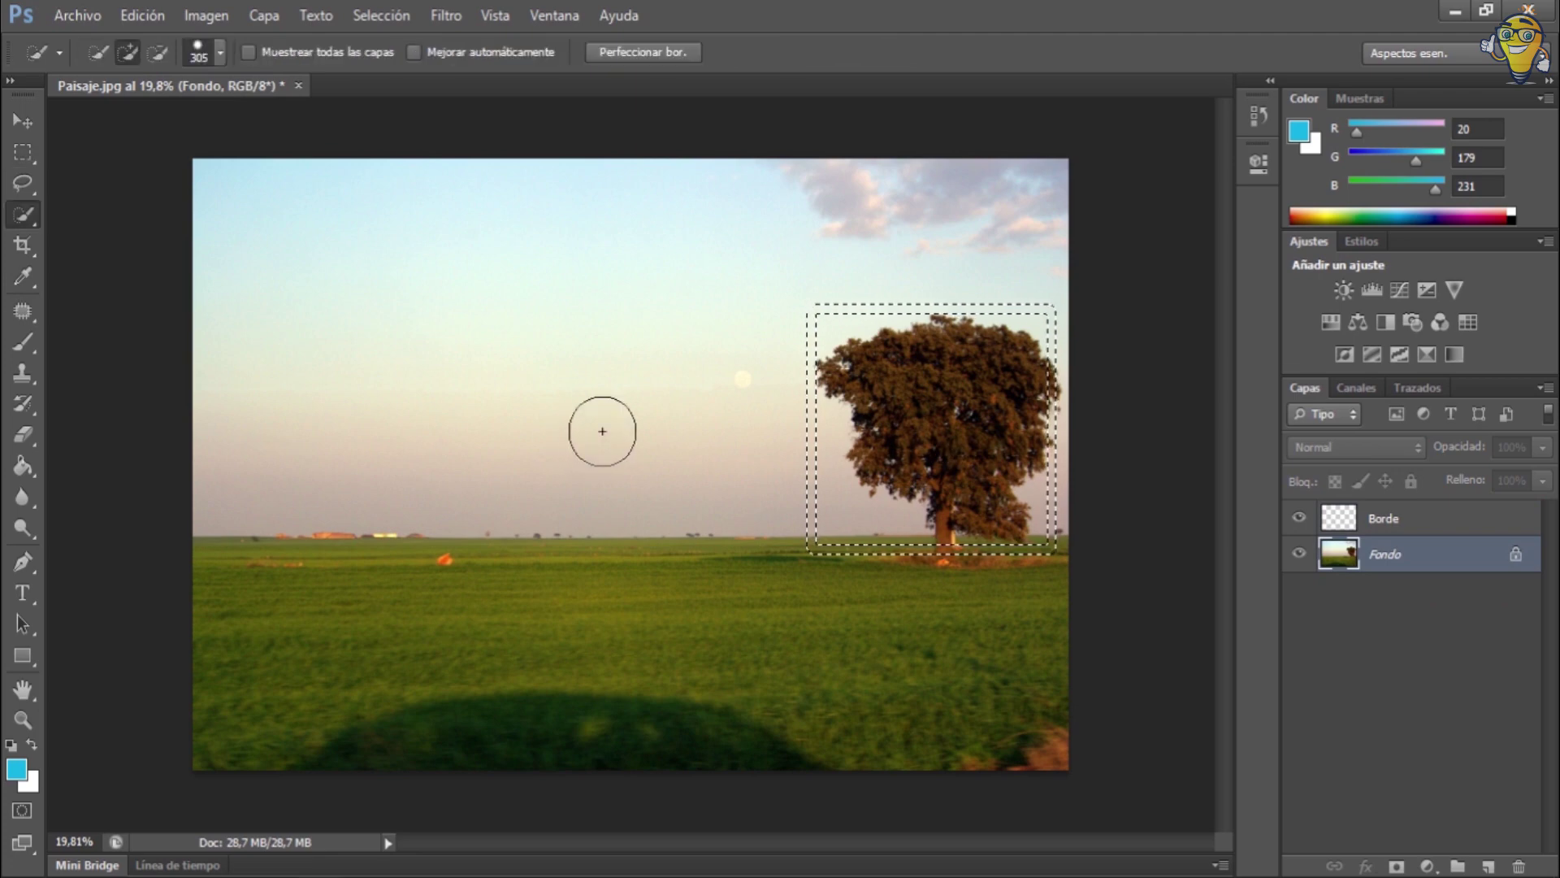
pyautogui.rightClick(620, 423)
pyautogui.click(662, 427)
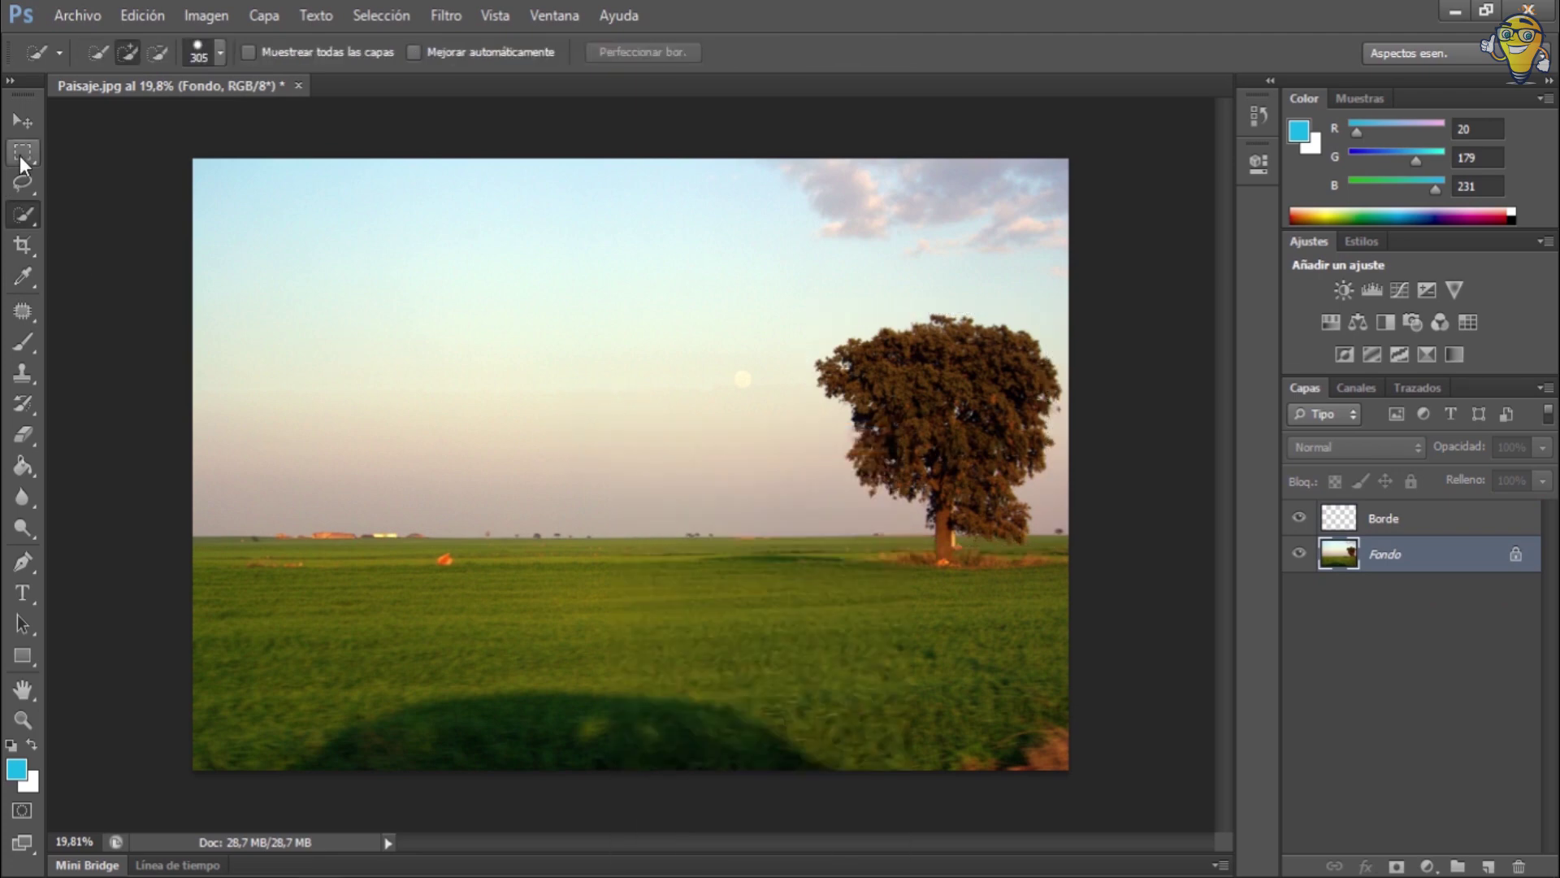
pyautogui.click(438, 14)
pyautogui.moveTo(380, 15)
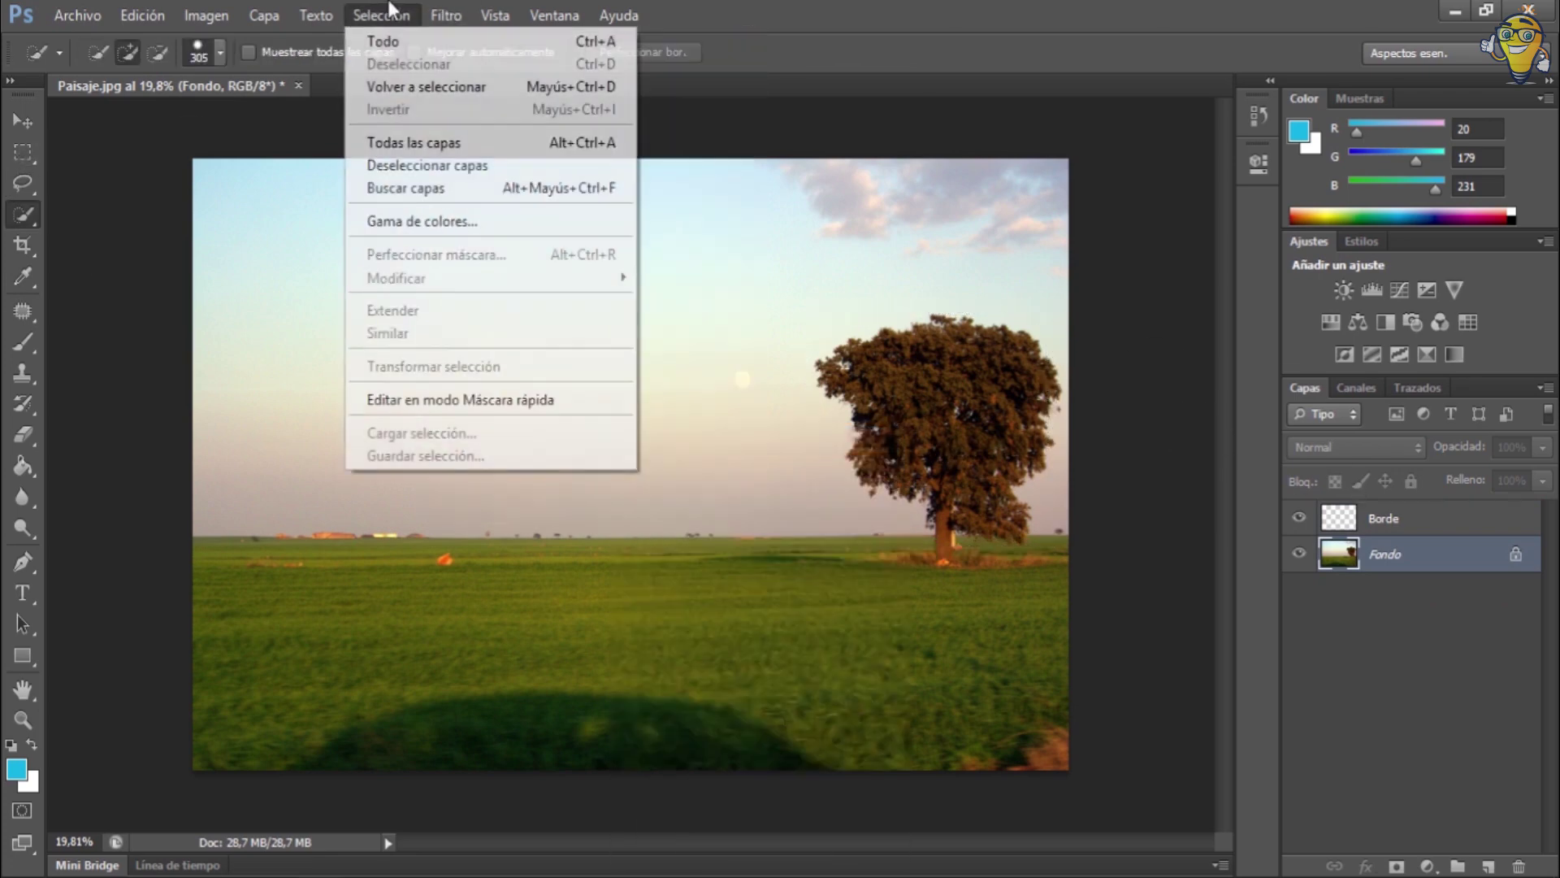
pyautogui.click(403, 43)
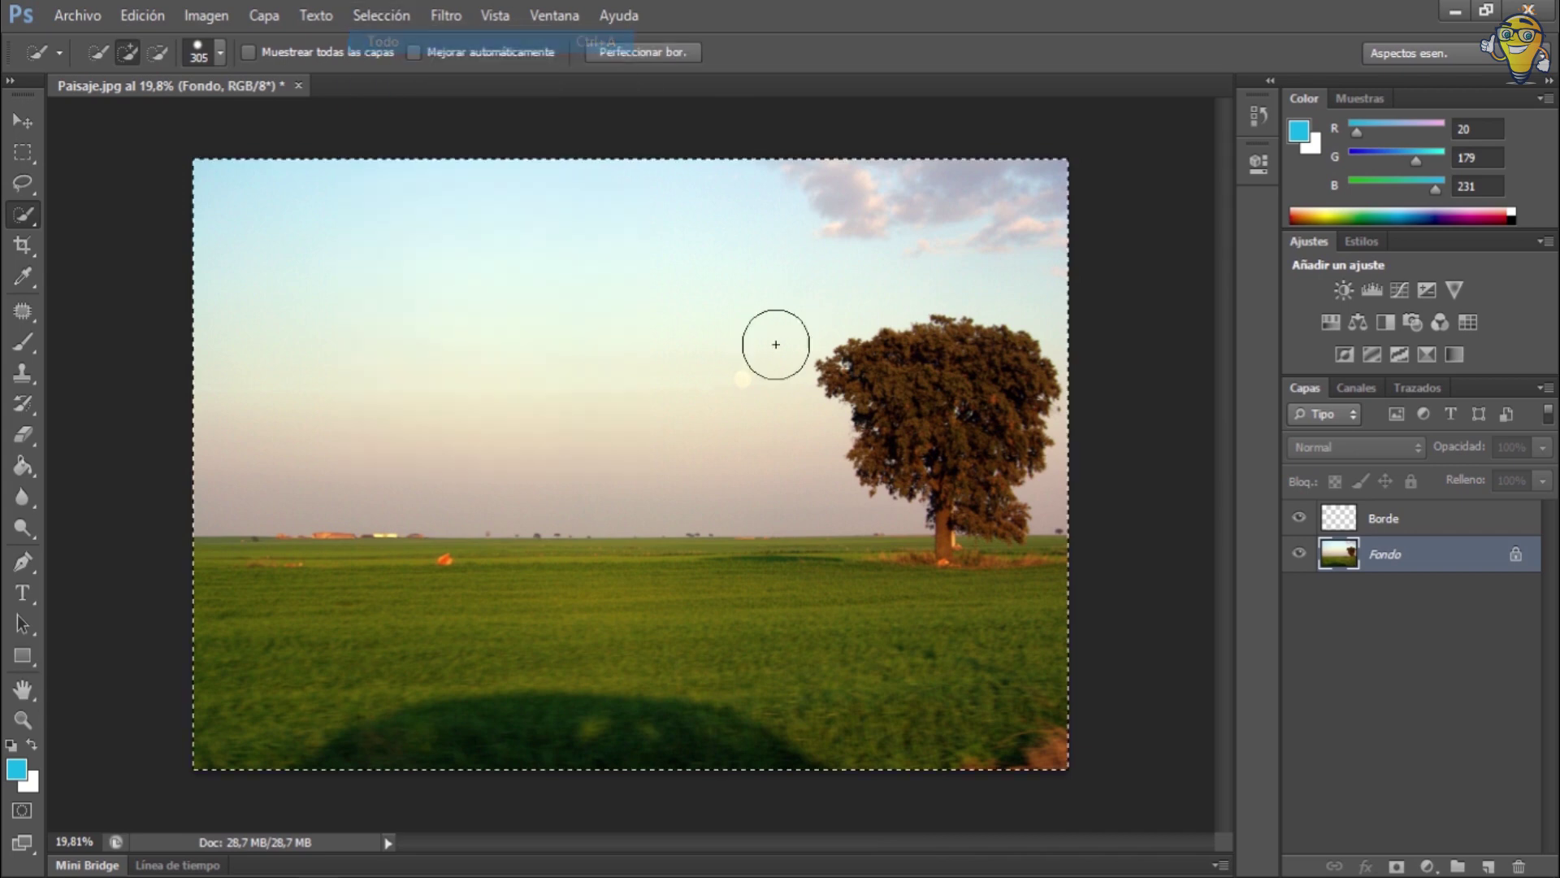
pyautogui.click(380, 15)
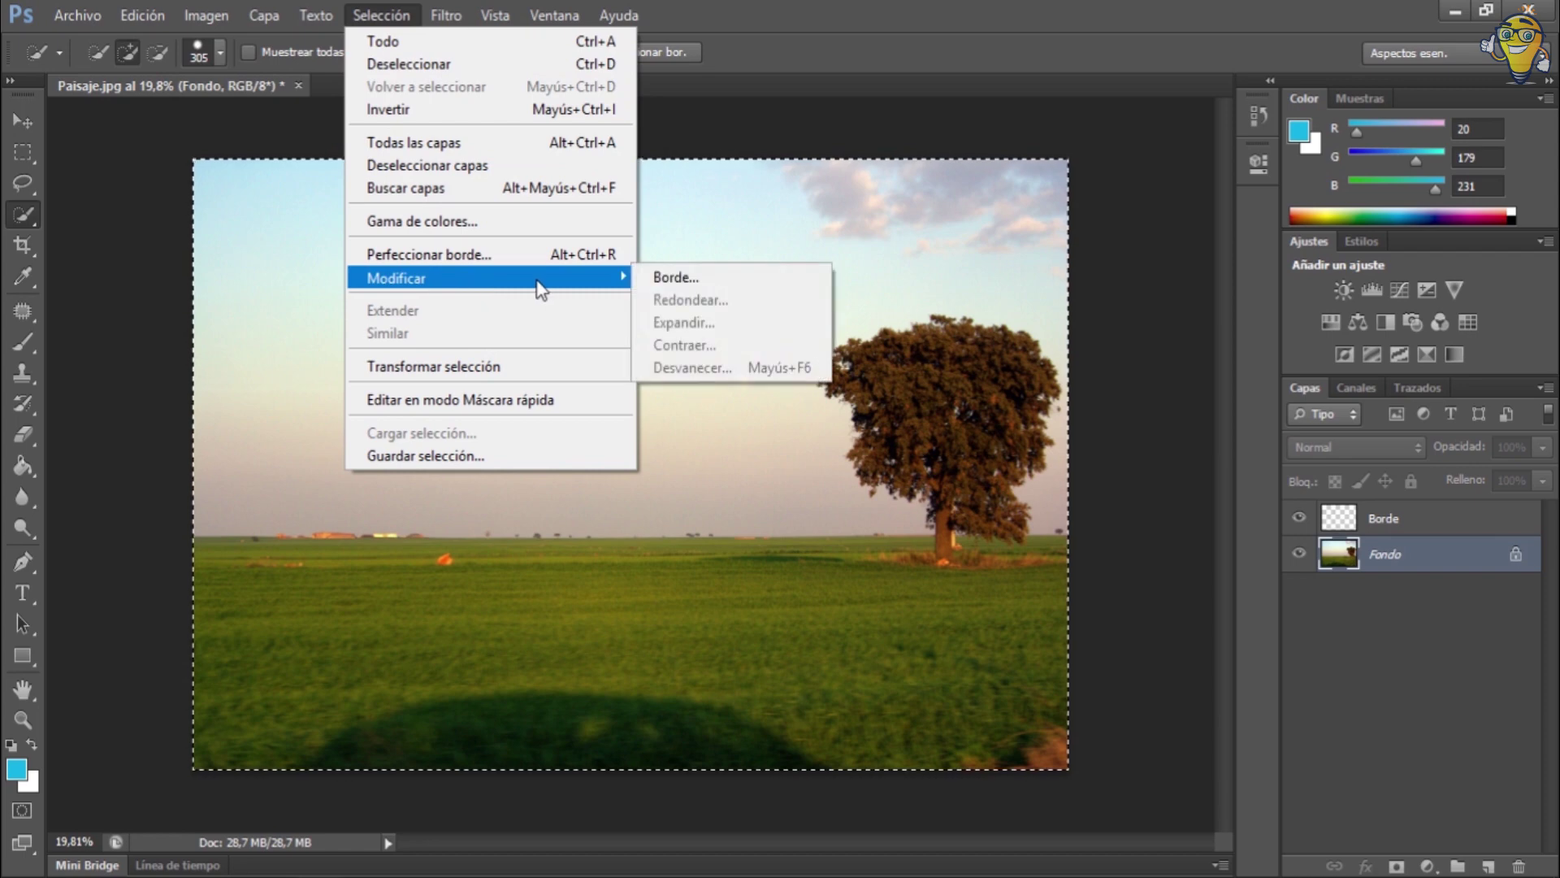
pyautogui.click(654, 281)
pyautogui.click(869, 301)
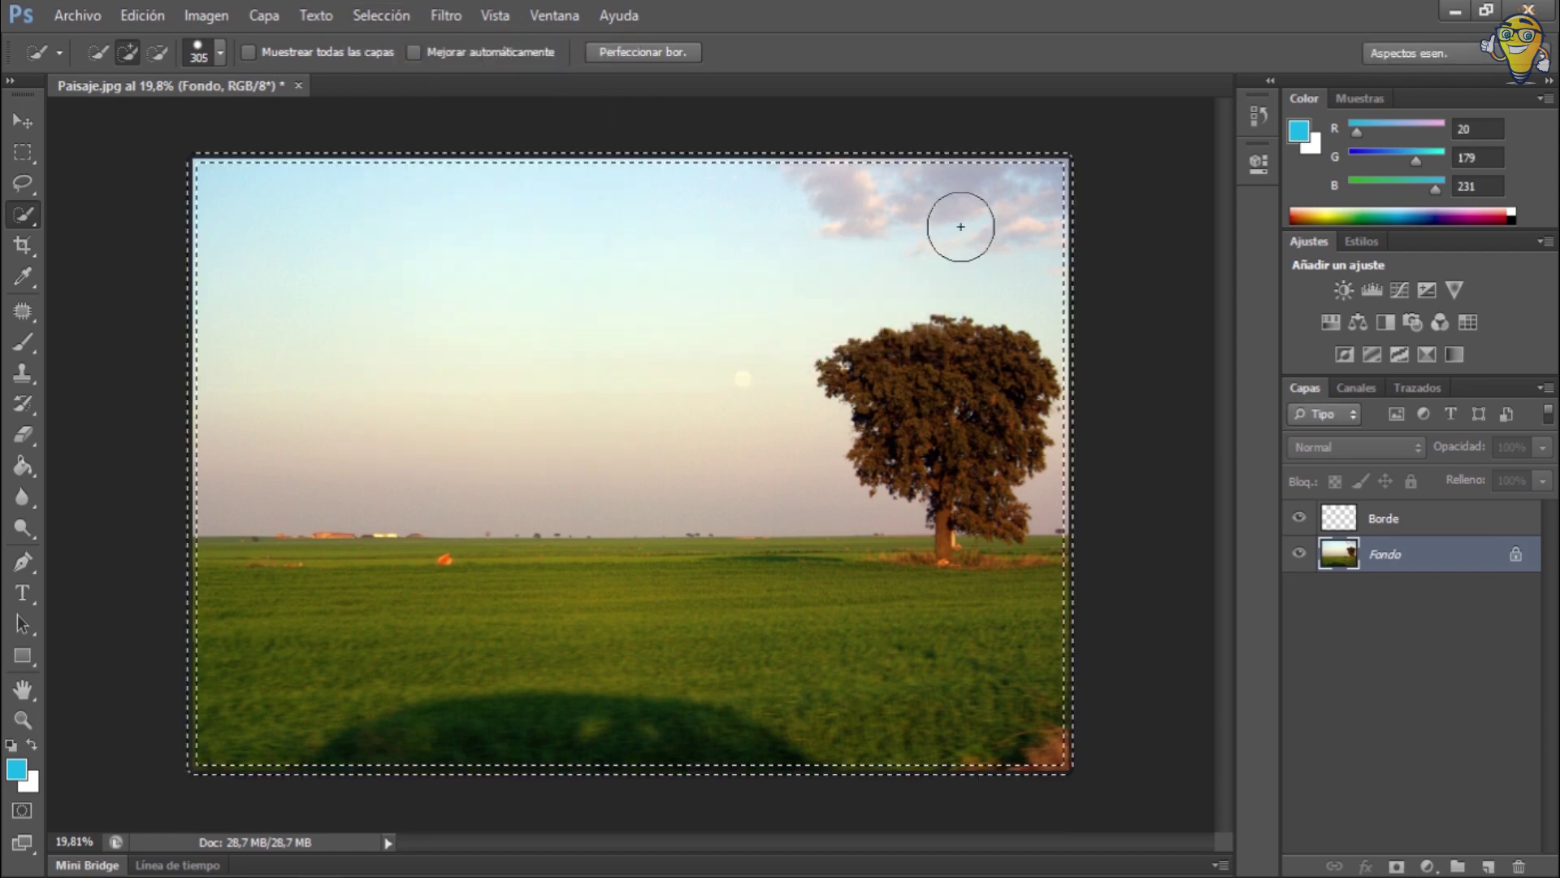
# Fill the border band with cyan on the Borde layer, then deselect
pyautogui.click(1414, 524)
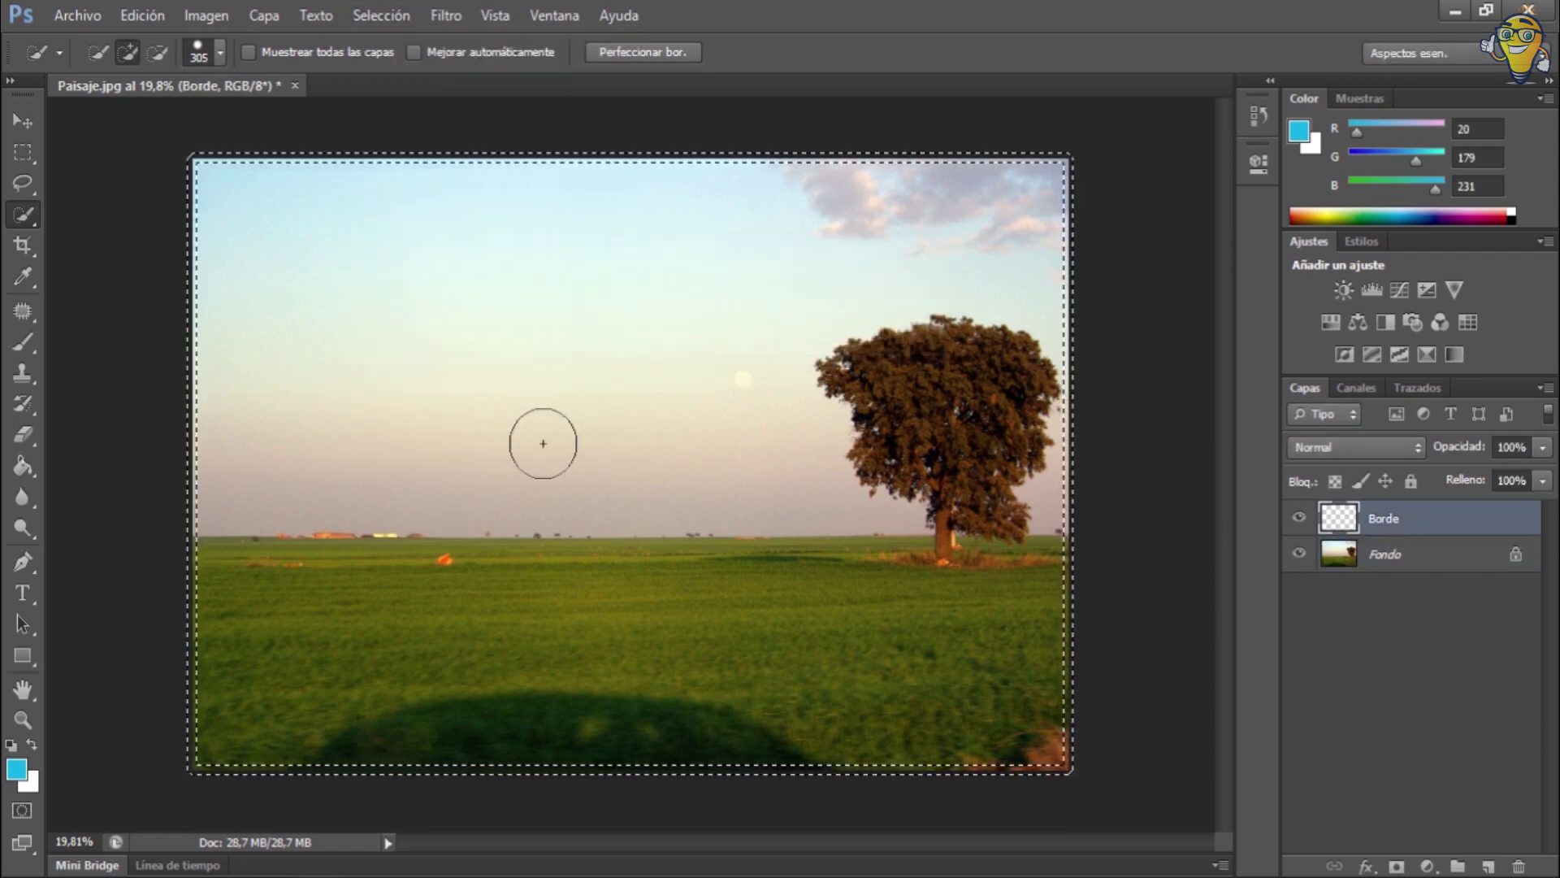
pyautogui.click(22, 472)
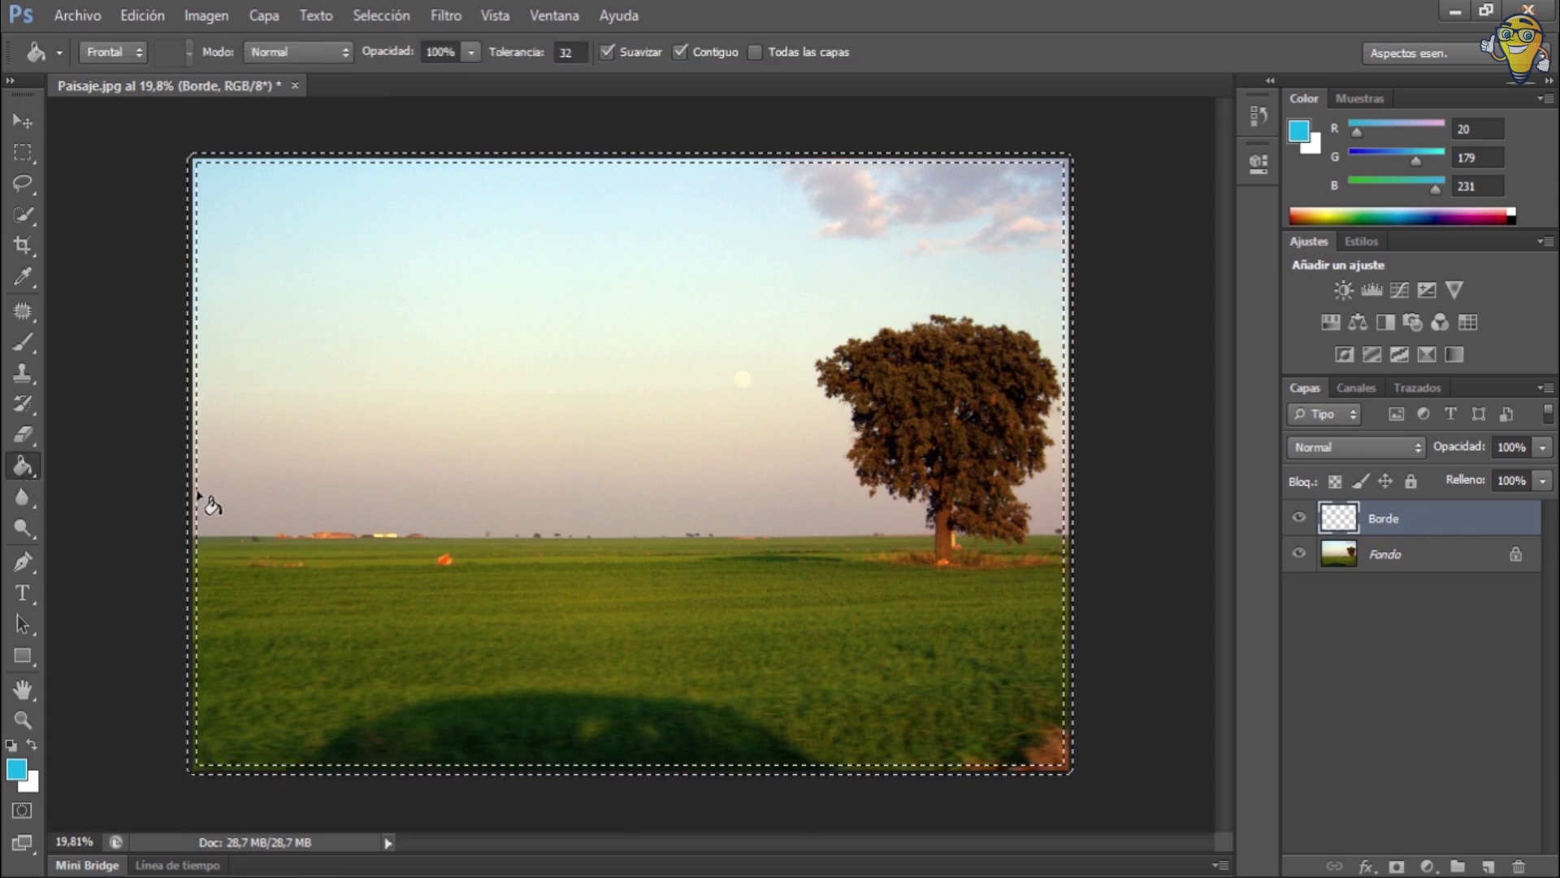
pyautogui.click(194, 497)
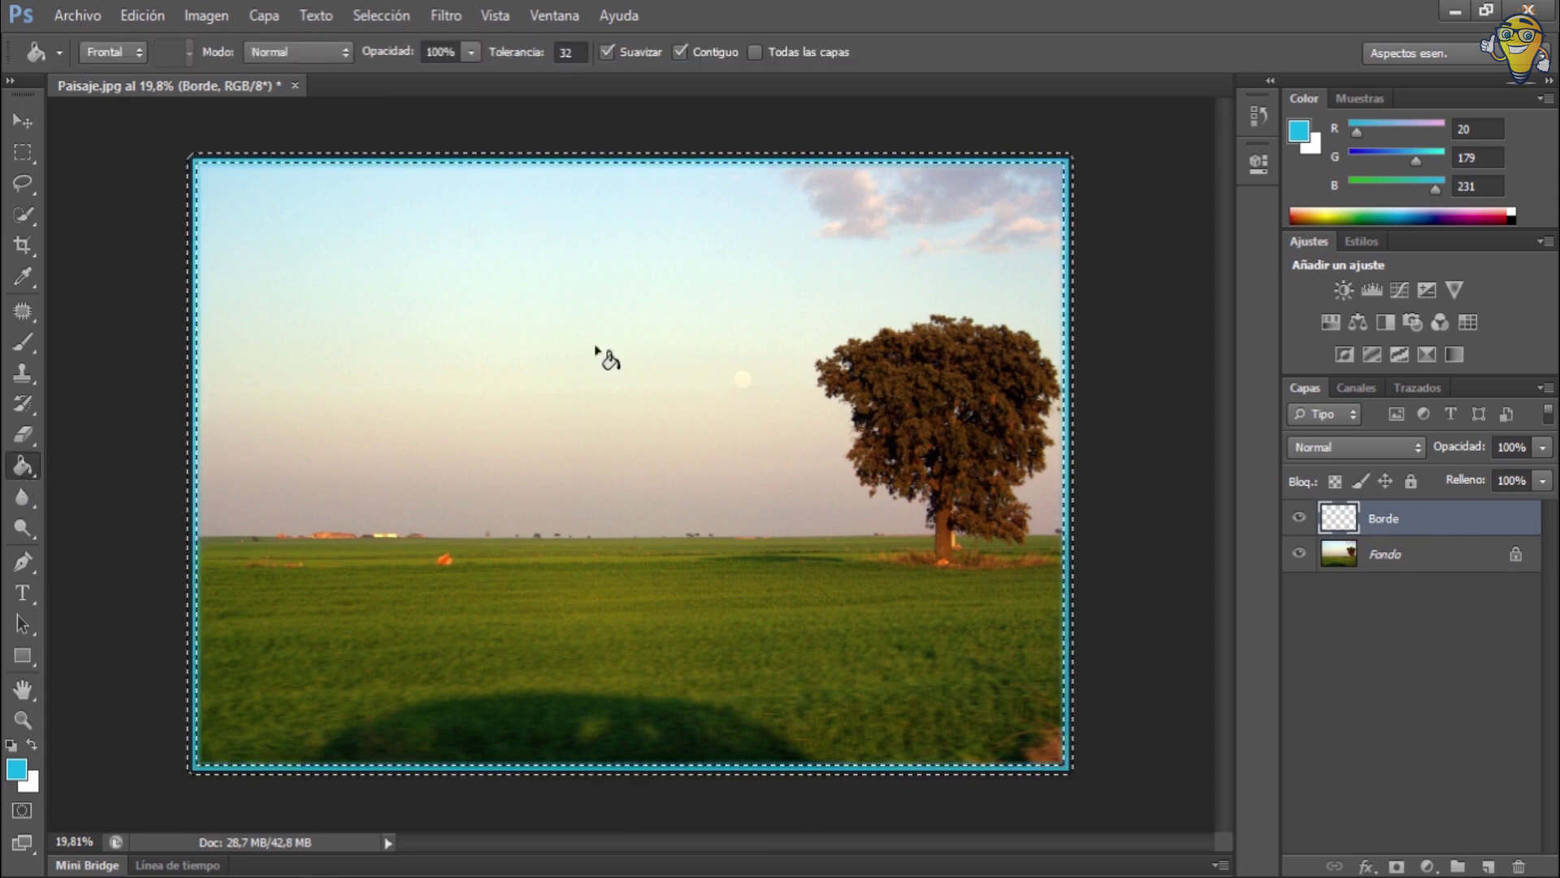
pyautogui.click(21, 154)
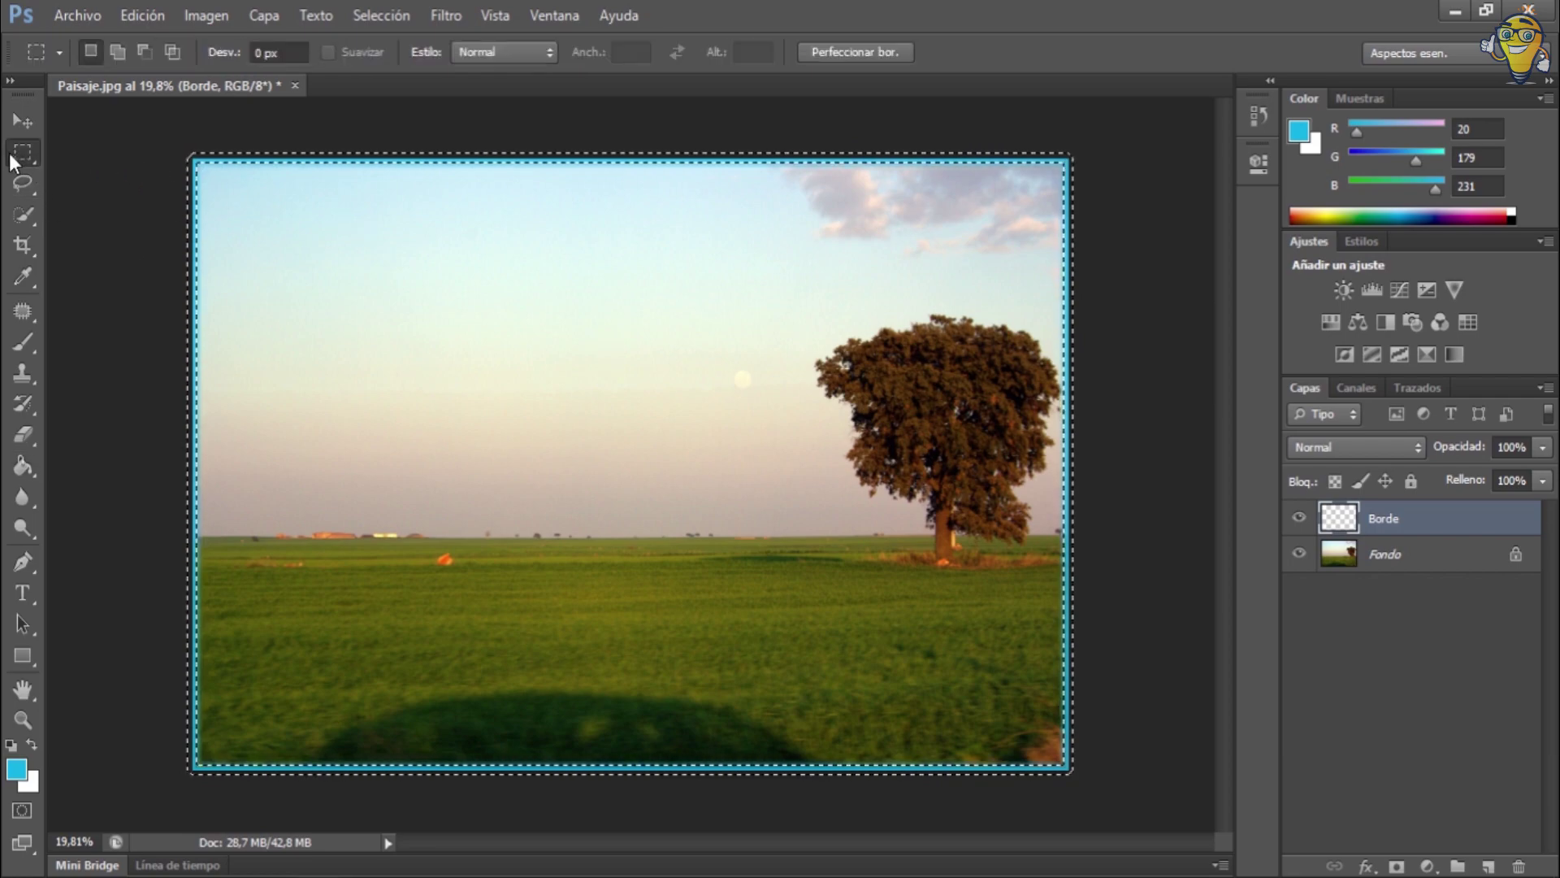
pyautogui.rightClick(390, 299)
pyautogui.click(531, 319)
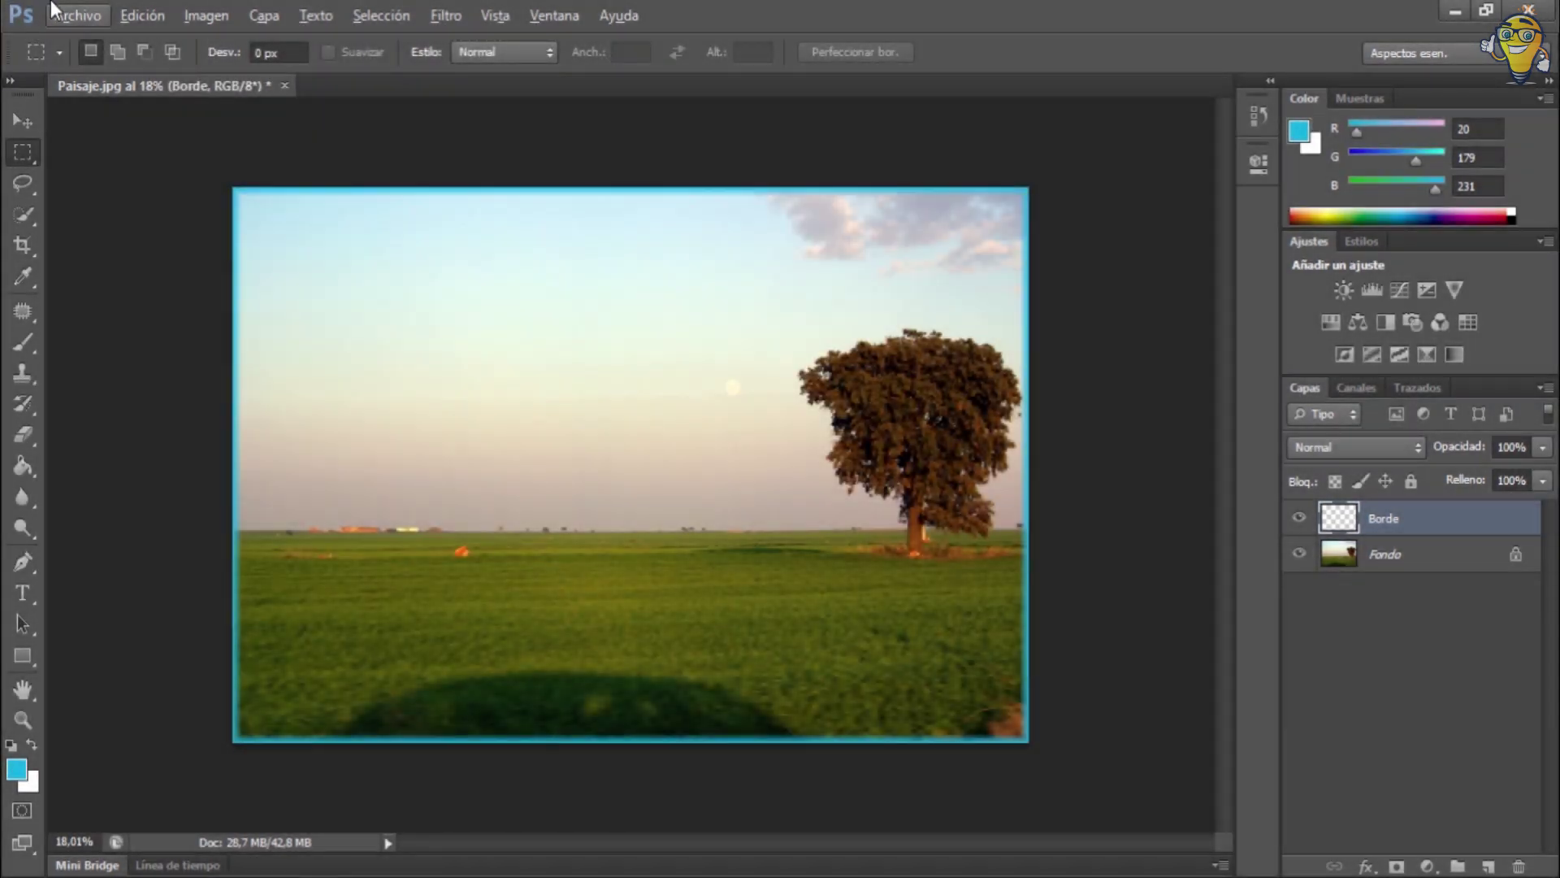
# Save the layered document as Paisaje.psd in Photoshop format, accepting the compatibility prompt
pyautogui.click(85, 13)
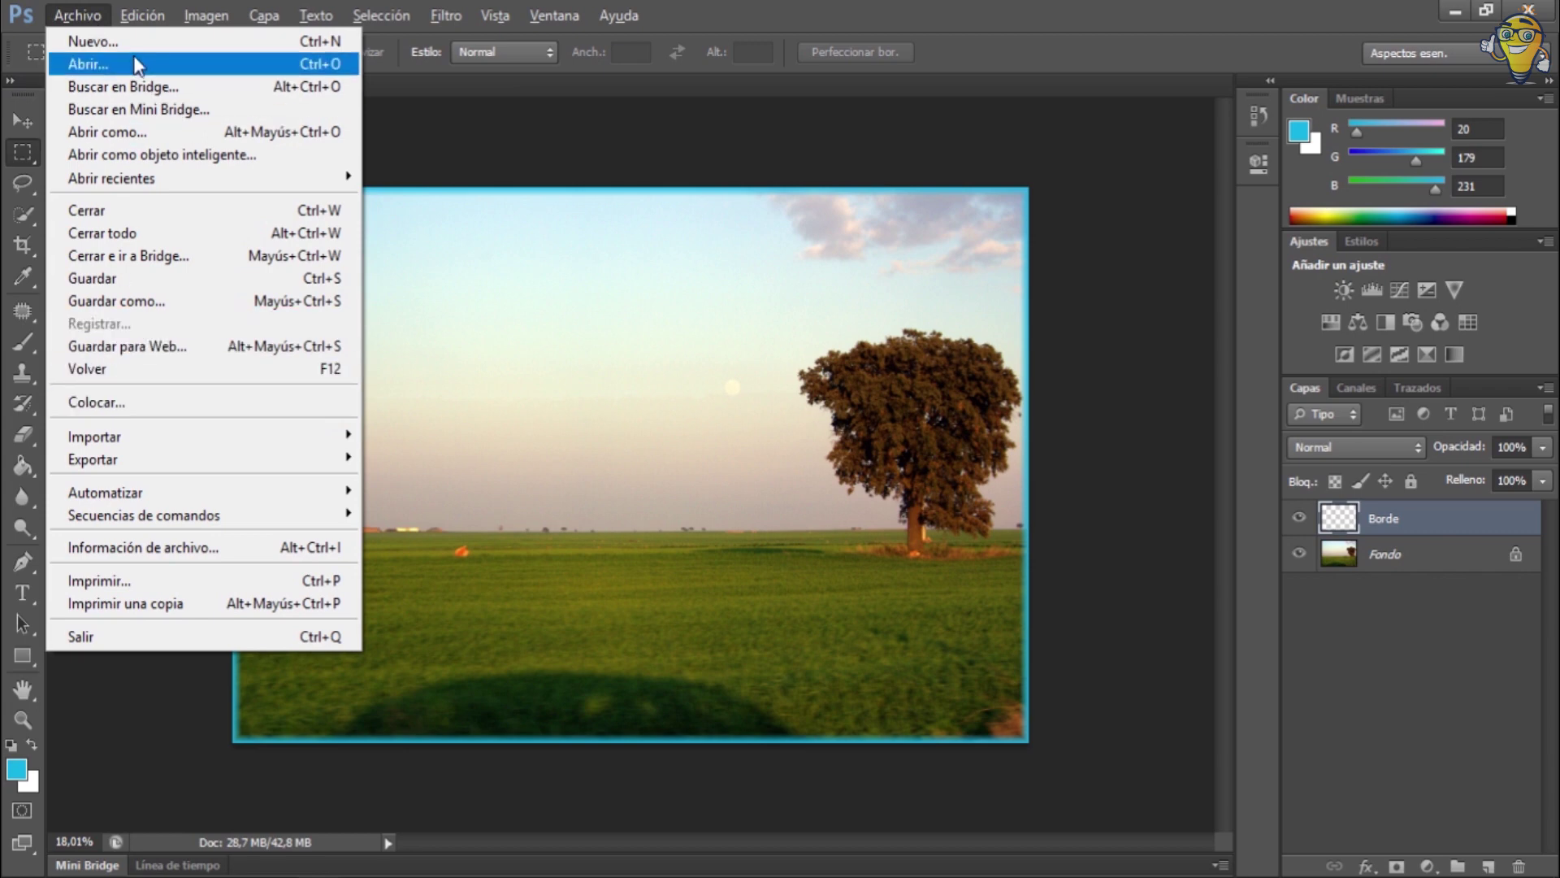
pyautogui.click(130, 309)
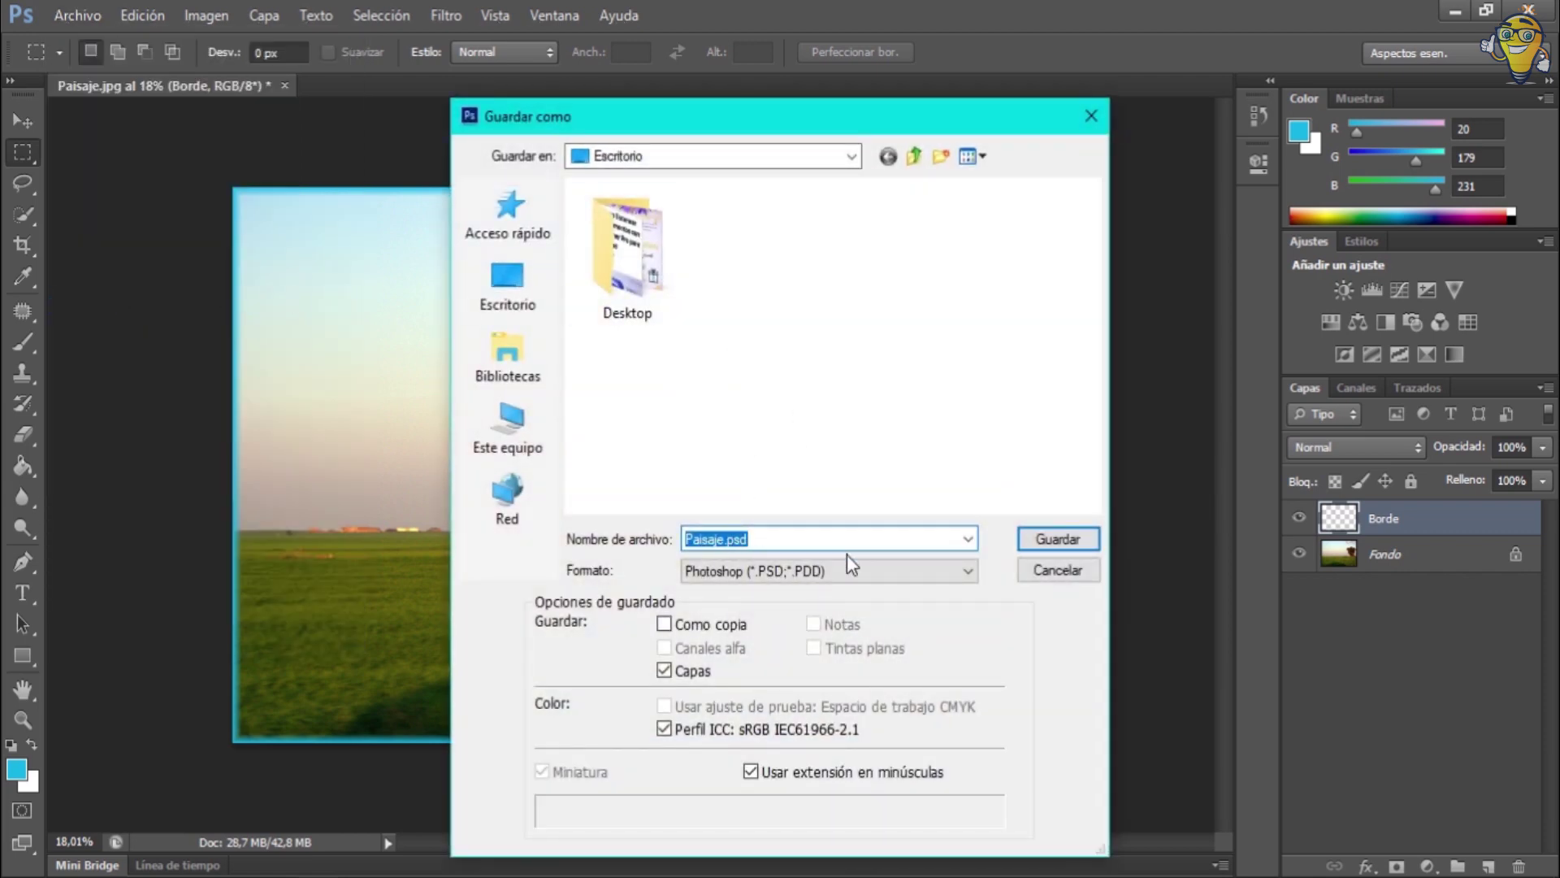
pyautogui.click(1054, 540)
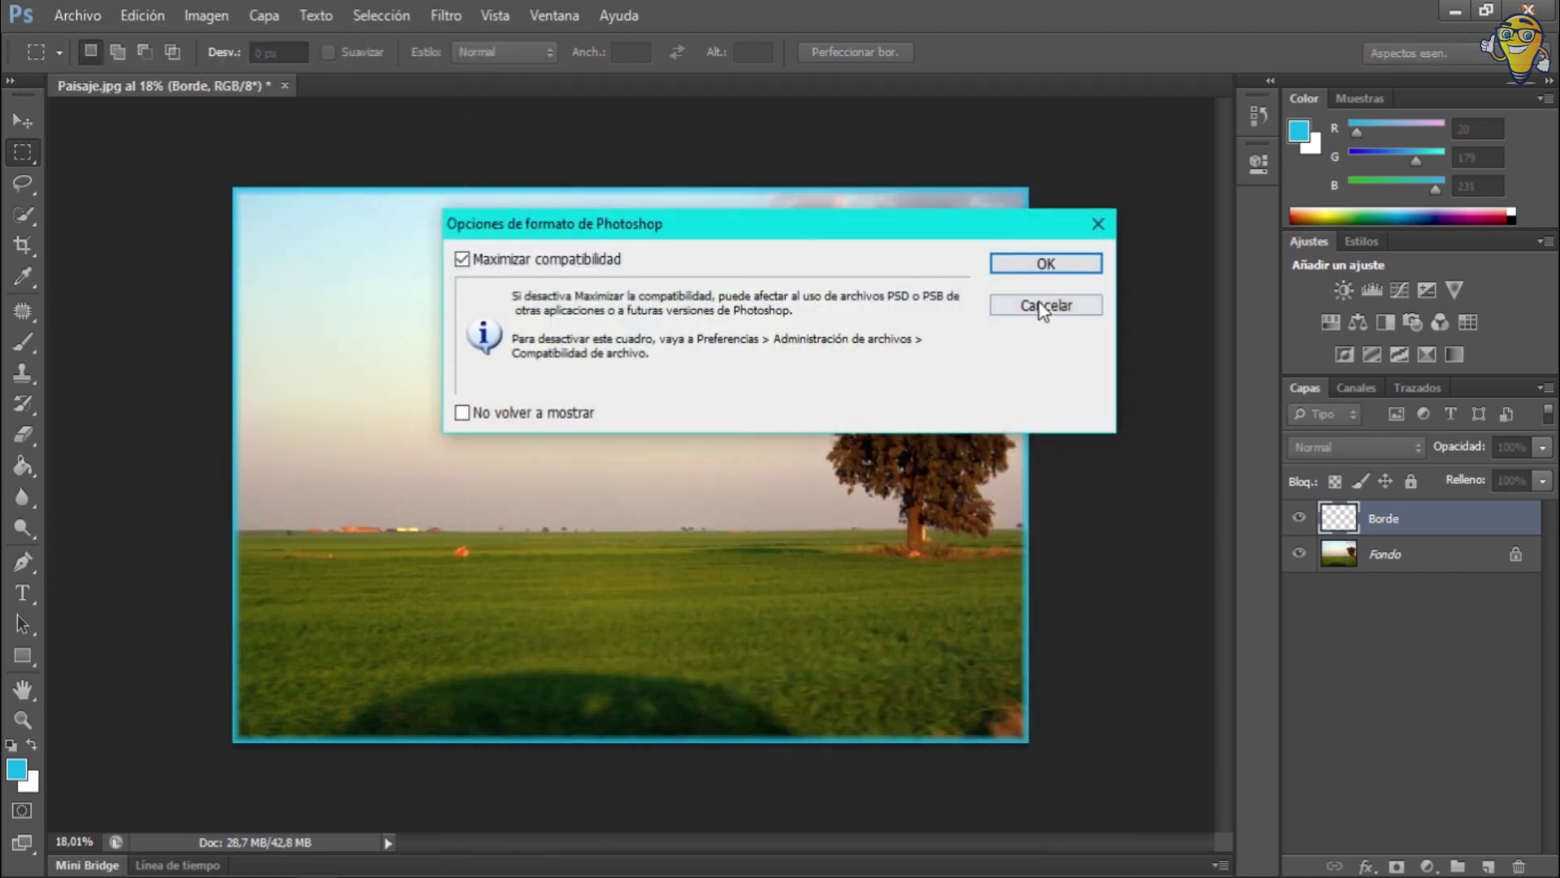
pyautogui.click(1046, 262)
pyautogui.click(85, 16)
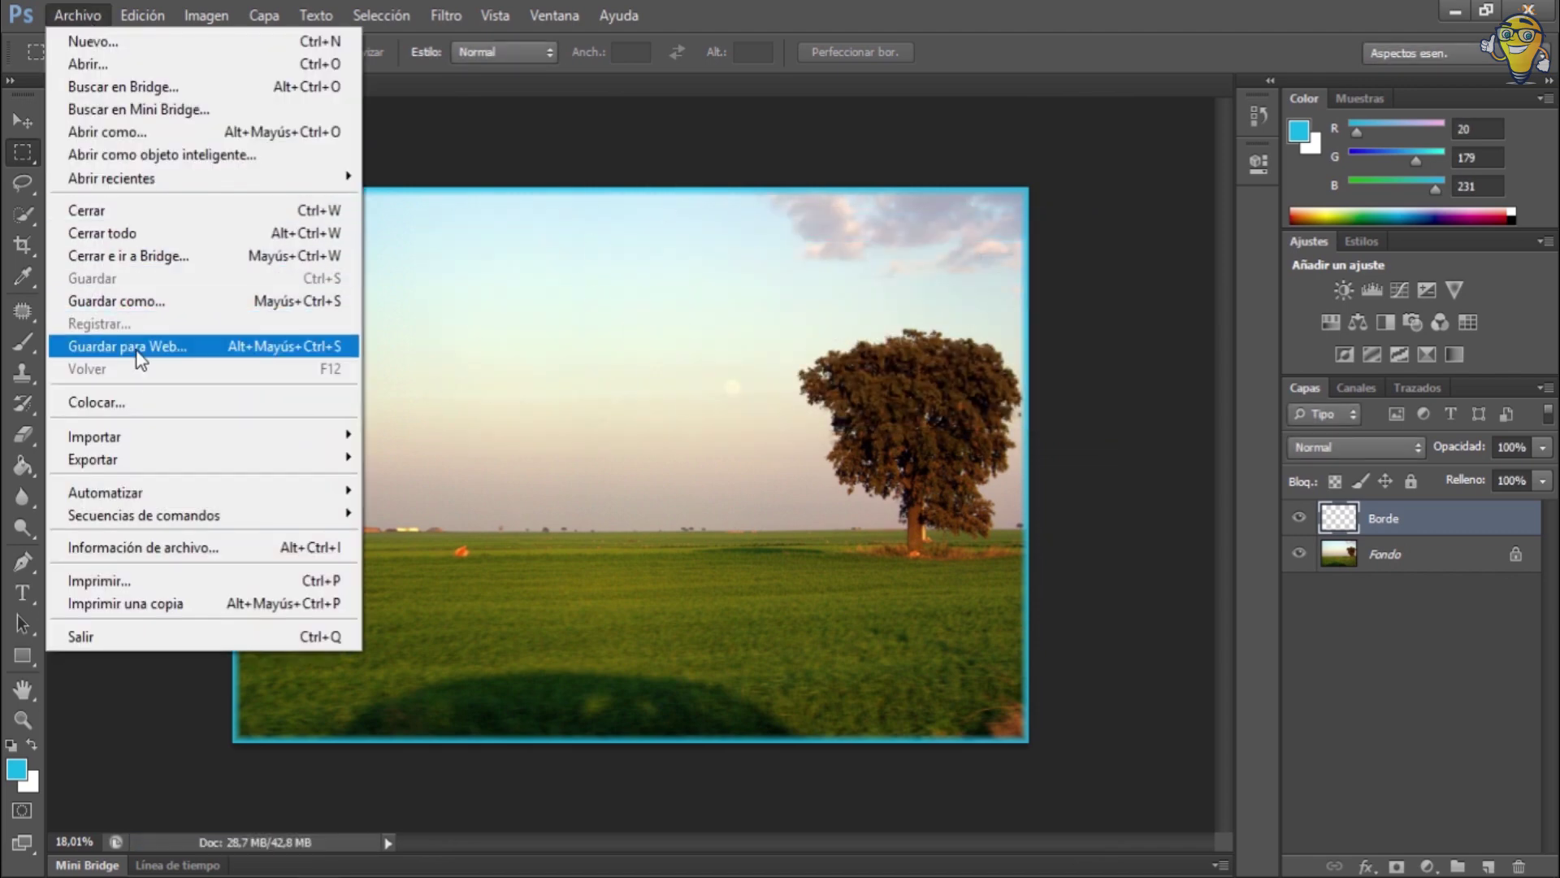
# Export a PNG-24 web copy of the bordered image as Paisaje.png
pyautogui.click(185, 351)
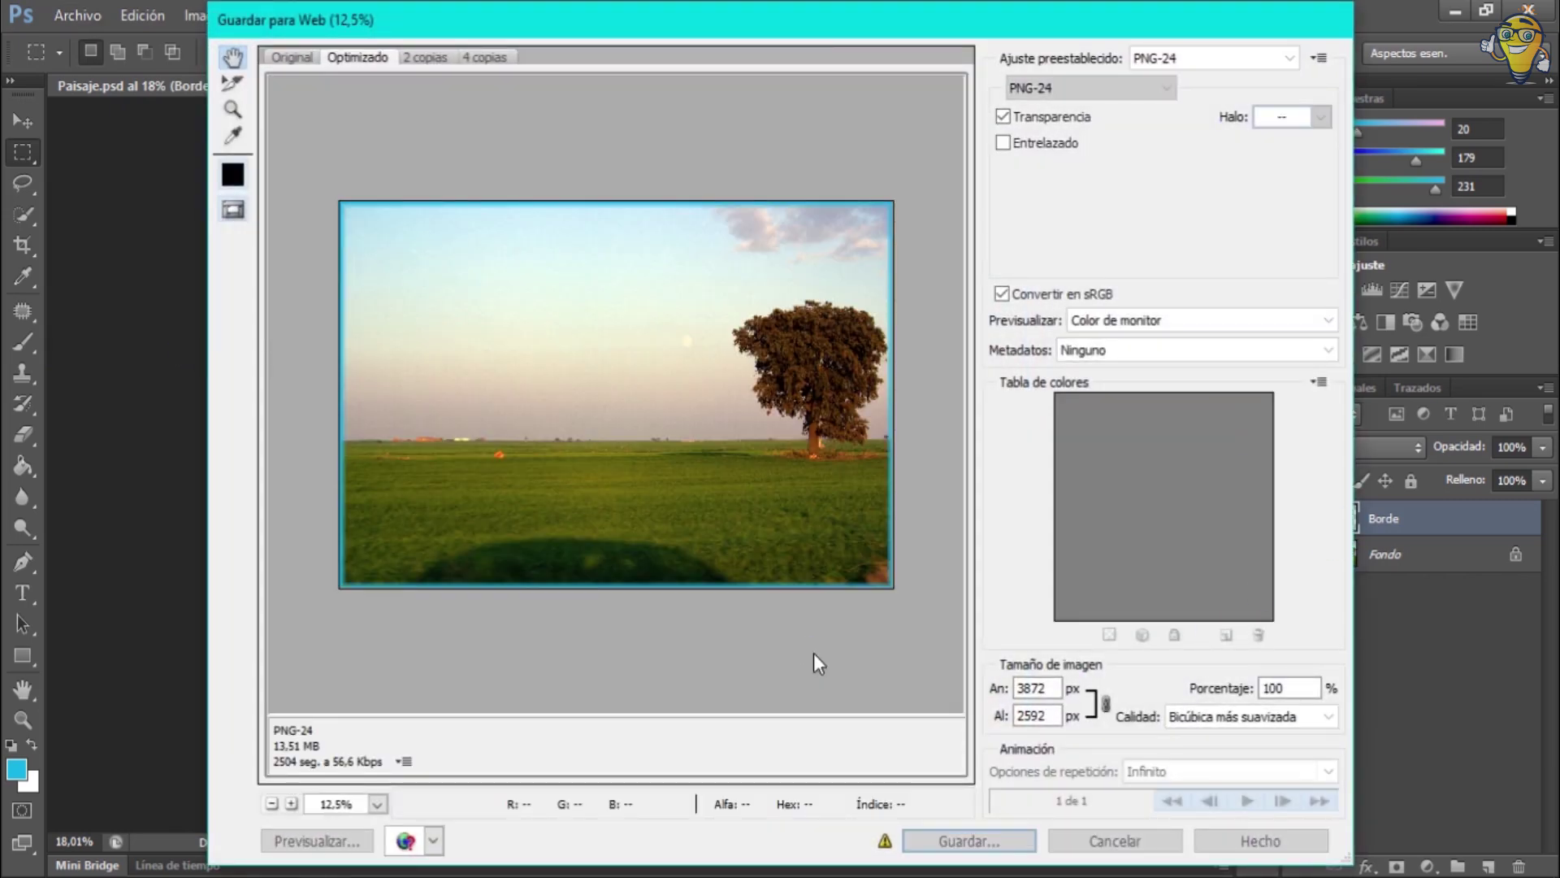
pyautogui.press('Escape')
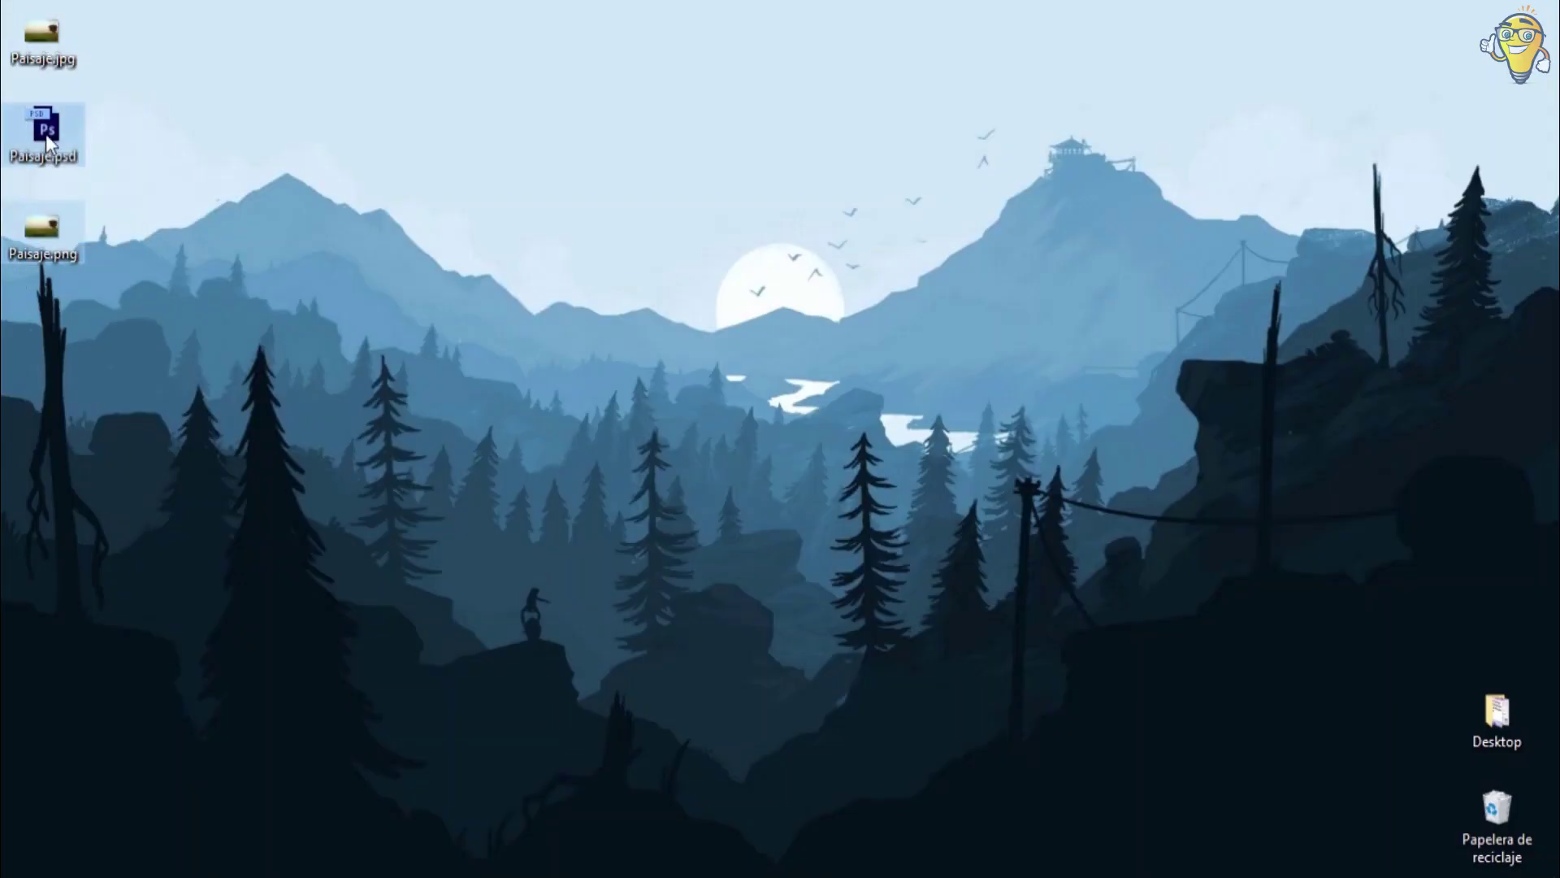
# Drag Paisaje.psd and Paisaje.png to the centre of the desktop and deselect them
pyautogui.moveTo(42, 134); pyautogui.dragTo(897, 276)
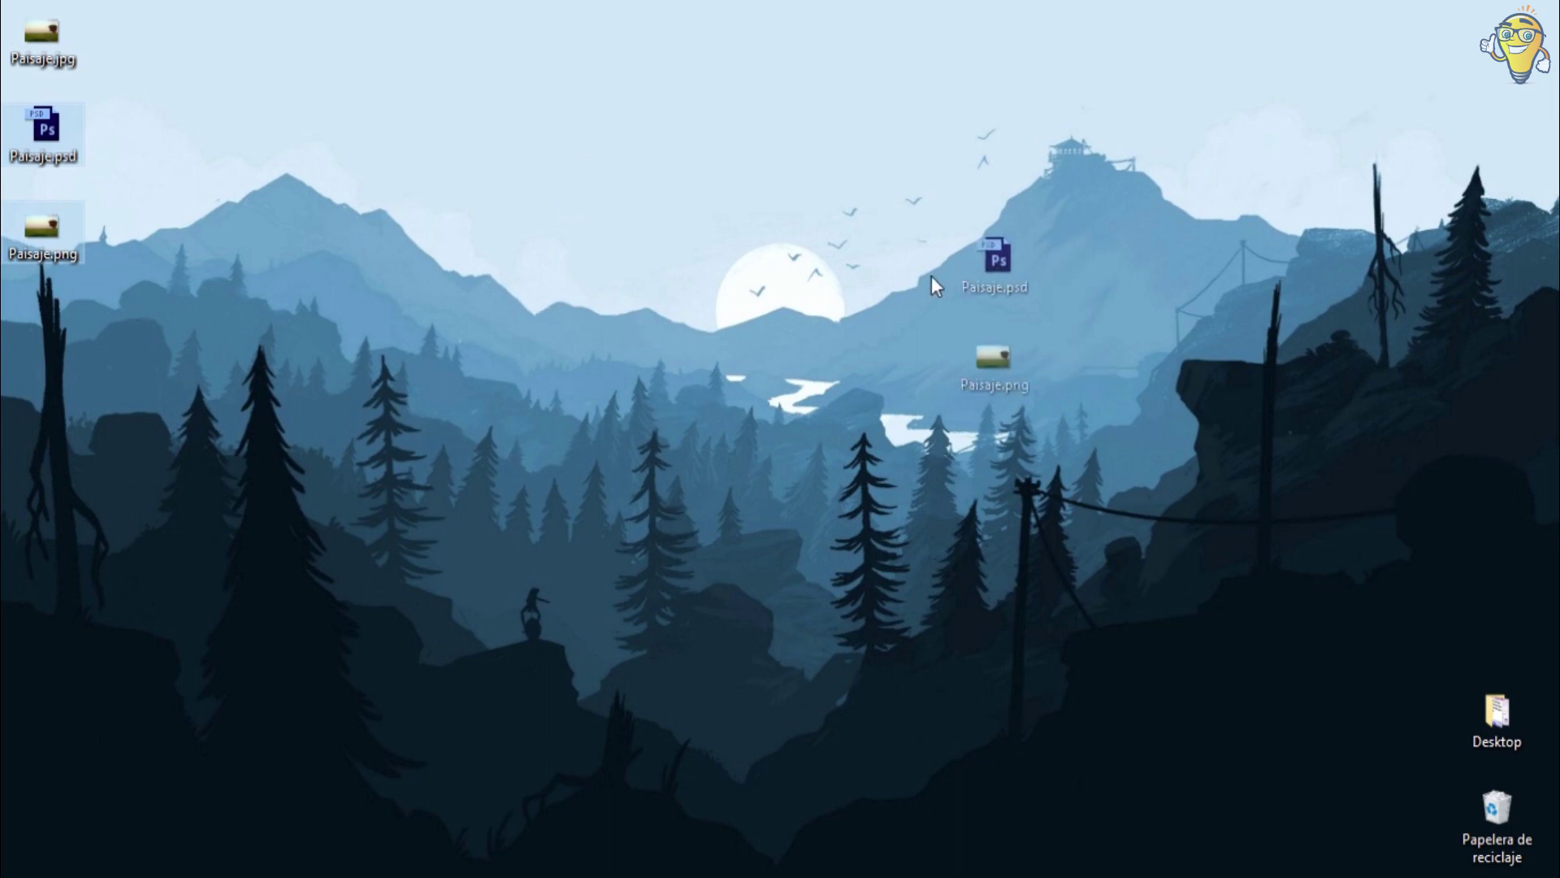
pyautogui.click(914, 564)
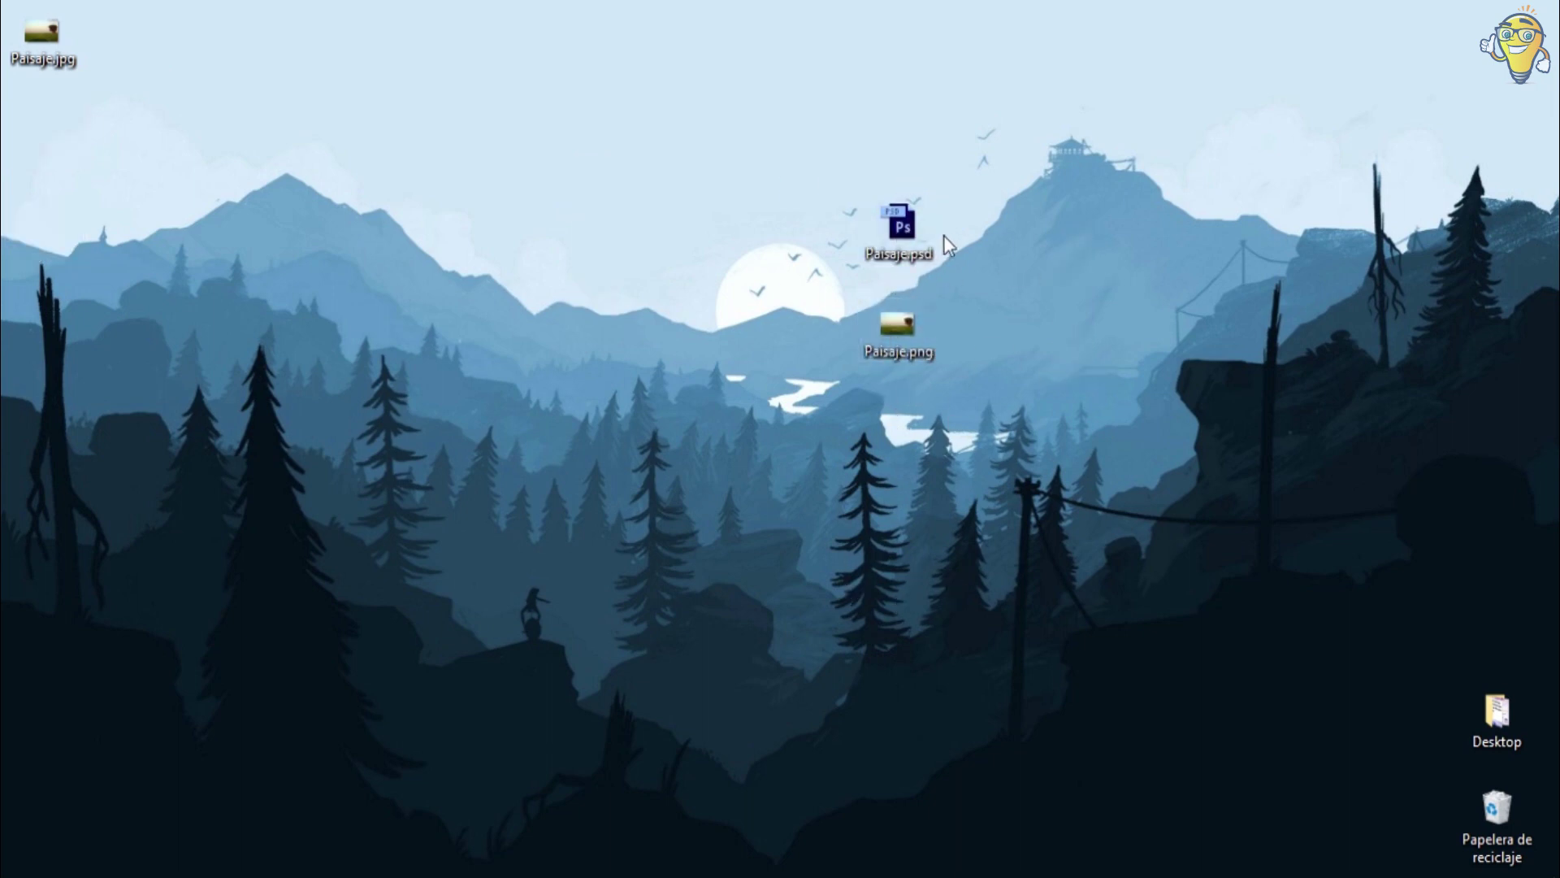